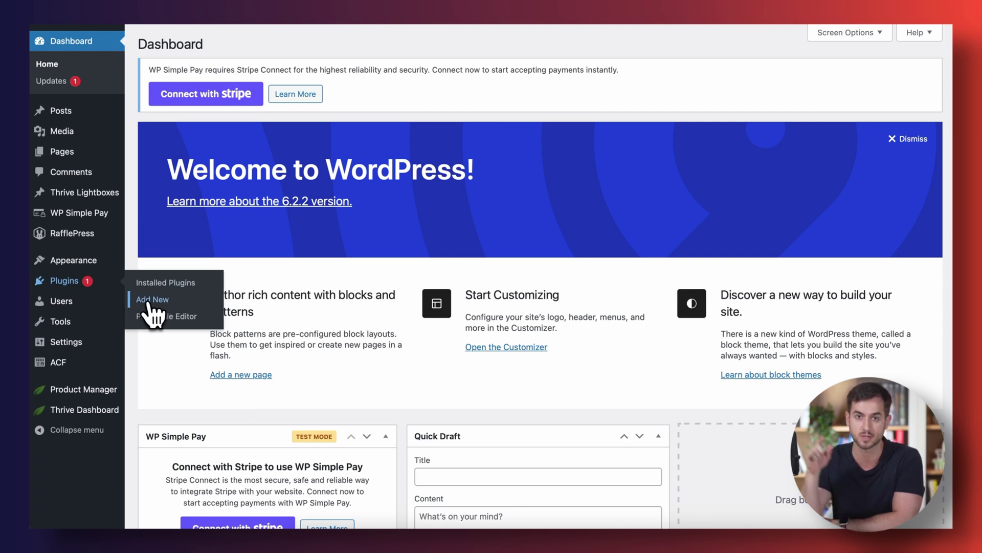
- Upload the thrive-product-manager-1.13.zip plugin through Plugins > Add New > Upload Plugin
{"action": "left_click", "coordinate": [149, 302]}
{"action": "left_click", "coordinate": [263, 45]}
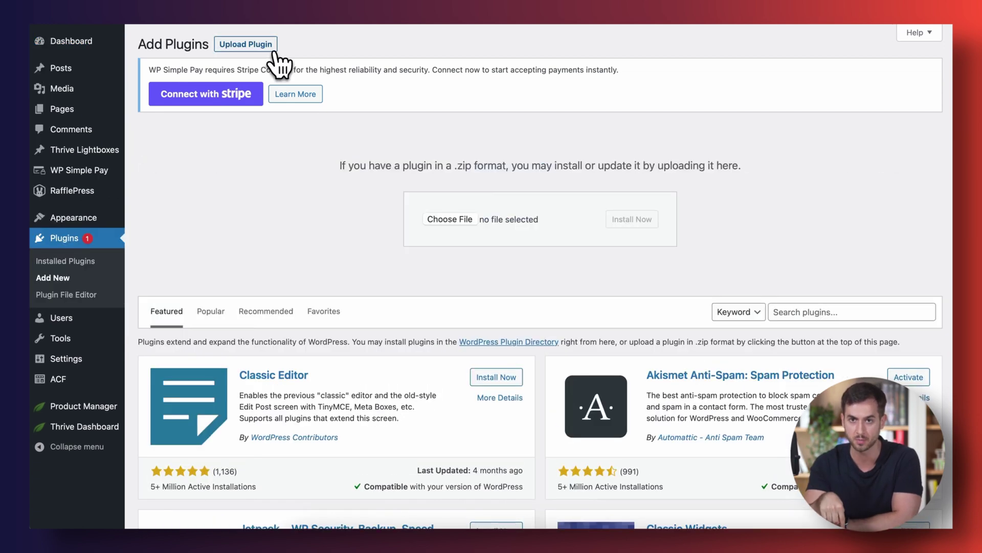
{"action": "left_click", "coordinate": [447, 219]}
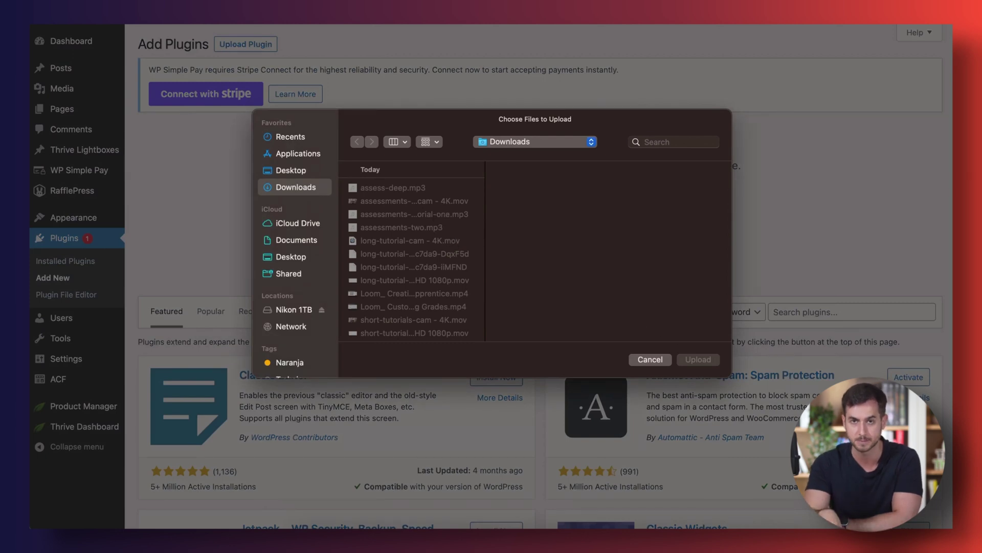
{"action": "left_click_drag", "start_coordinate": [752, 366], "coordinate": [453, 264]}
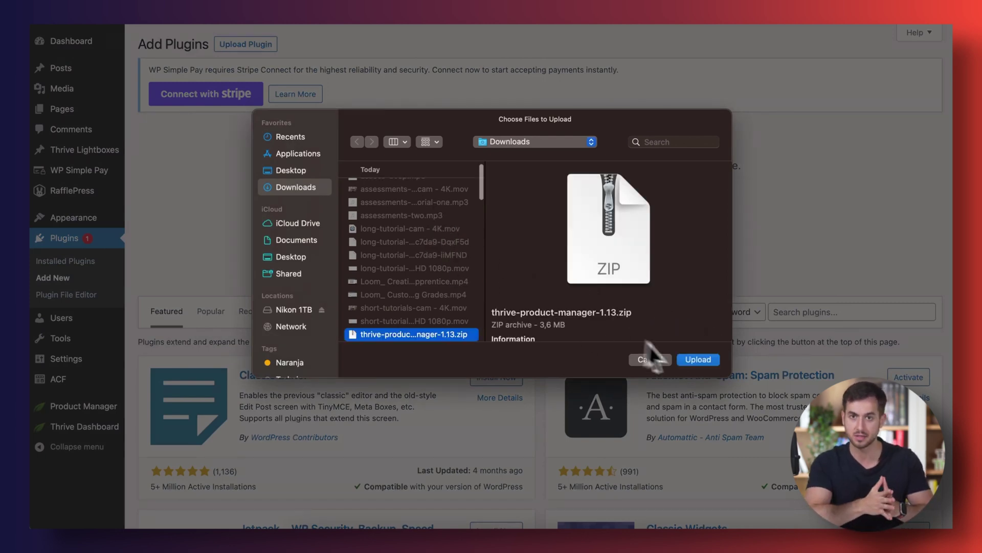
{"action": "left_click", "coordinate": [695, 360]}
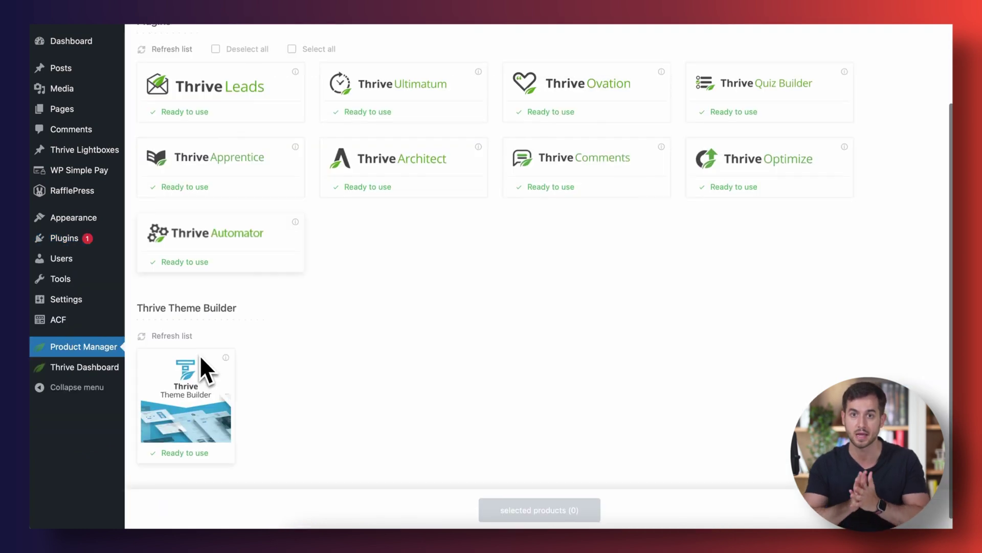
{"action": "scroll", "coordinate": [199, 355], "scroll_direction": "up", "scroll_amount": 3}
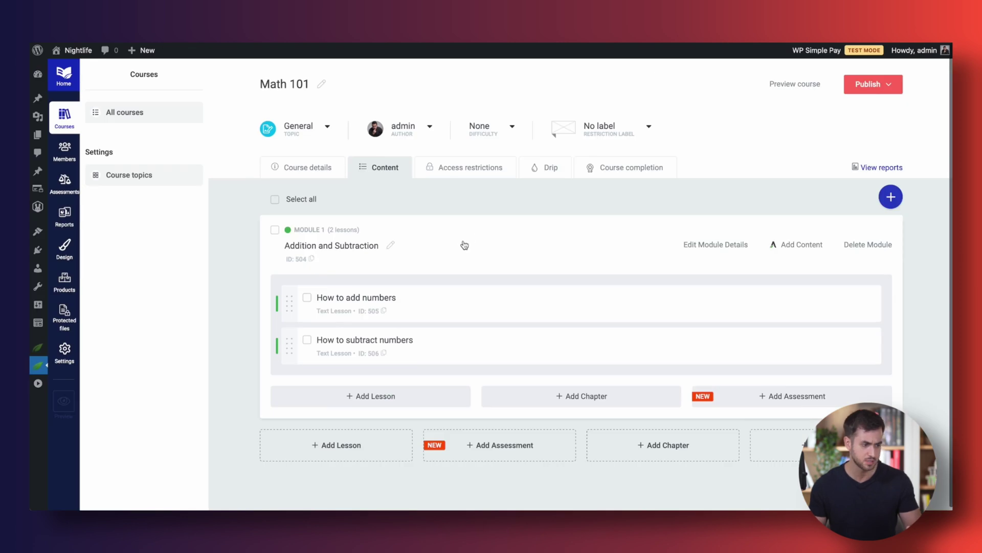
- Create a Quiz Builder Quiz assessment titled 'Module 1 Test'
{"action": "left_click", "coordinate": [781, 399]}
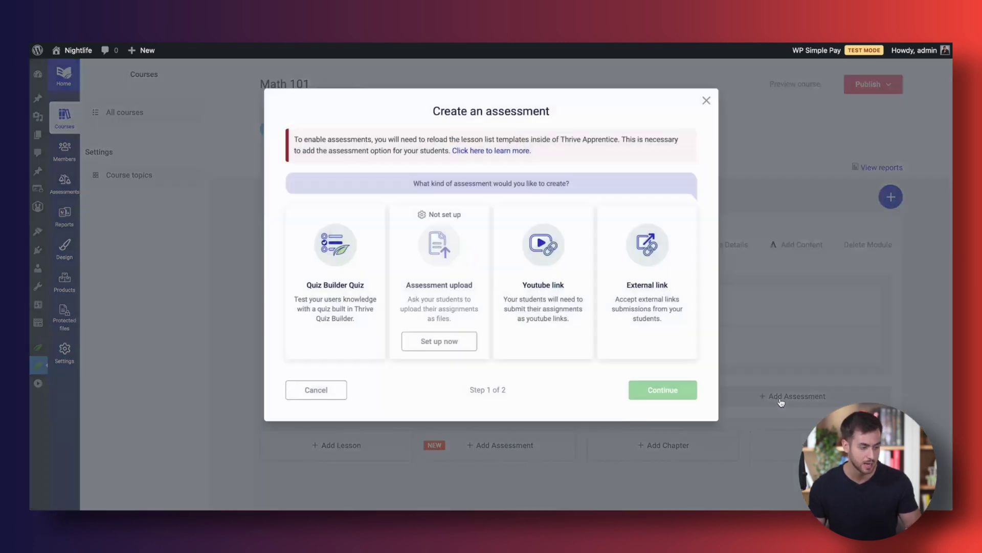
{"action": "left_click", "coordinate": [336, 290]}
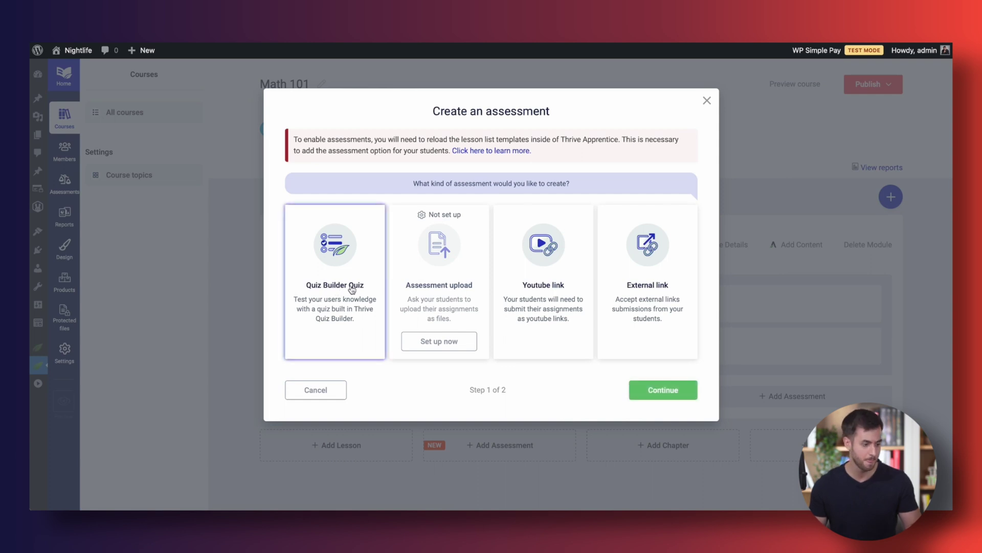
{"action": "left_click", "coordinate": [678, 394]}
{"action": "left_click", "coordinate": [356, 146]}
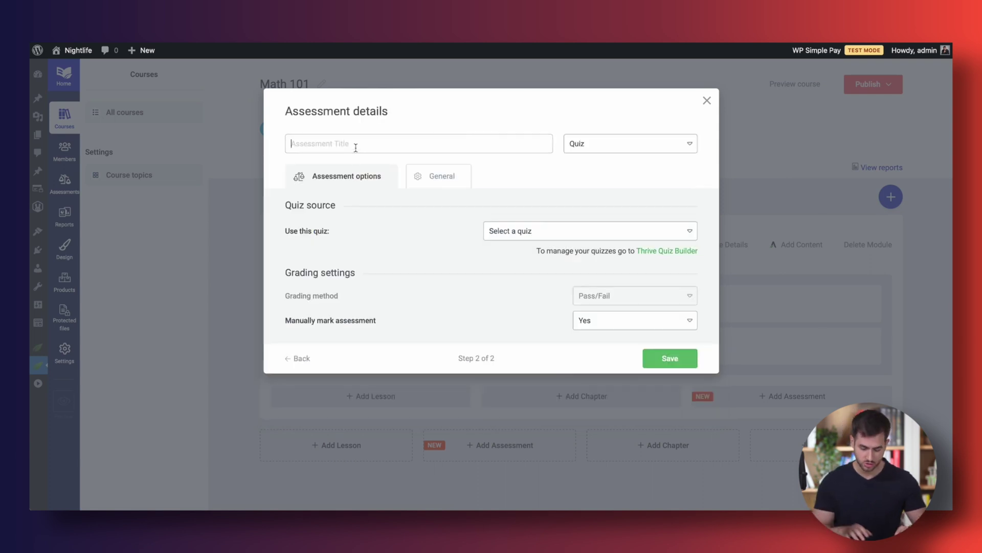
{"action": "type", "text": "Module 1 Test"}
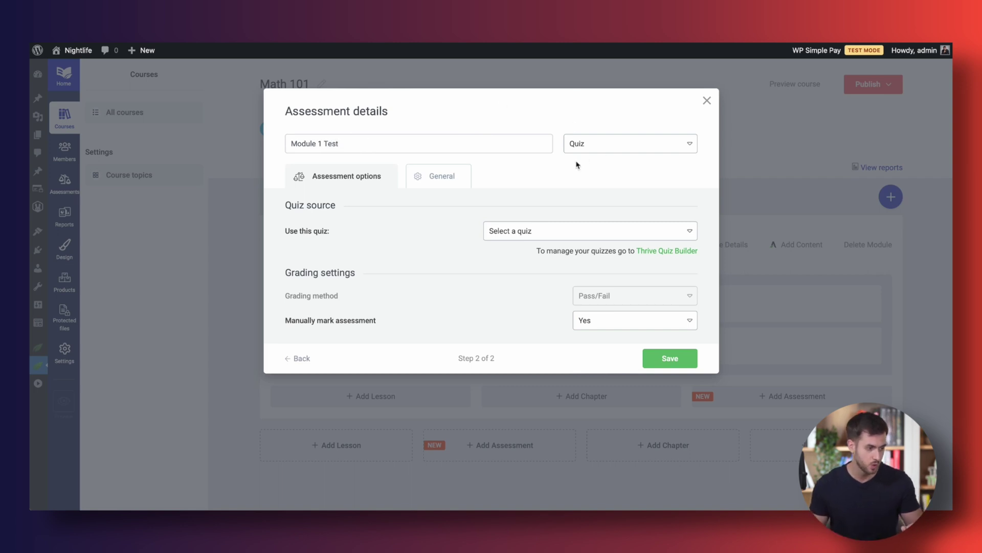
- Use the Math 101 quiz, turn off manual marking, set passing score 2, and save
{"action": "left_click", "coordinate": [500, 231]}
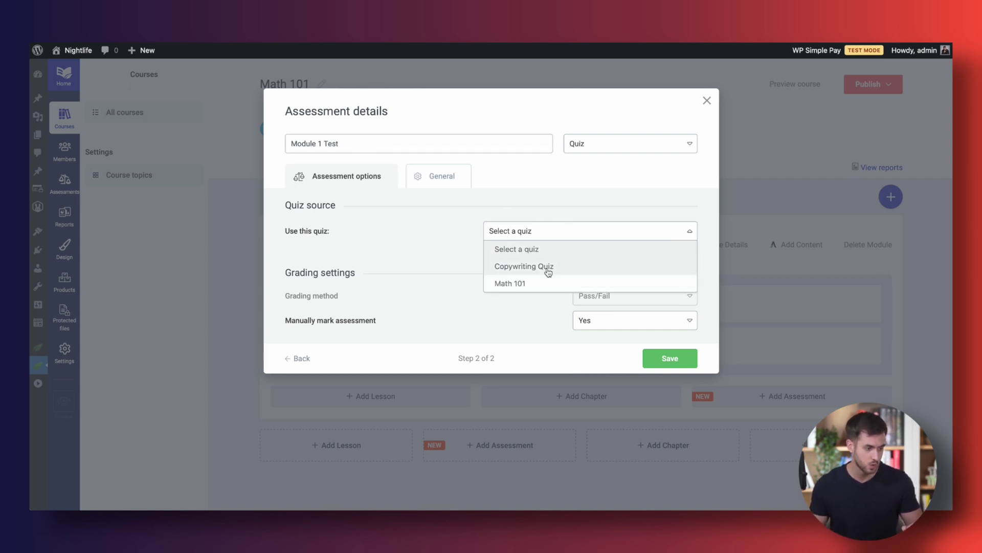
{"action": "left_click", "coordinate": [525, 282]}
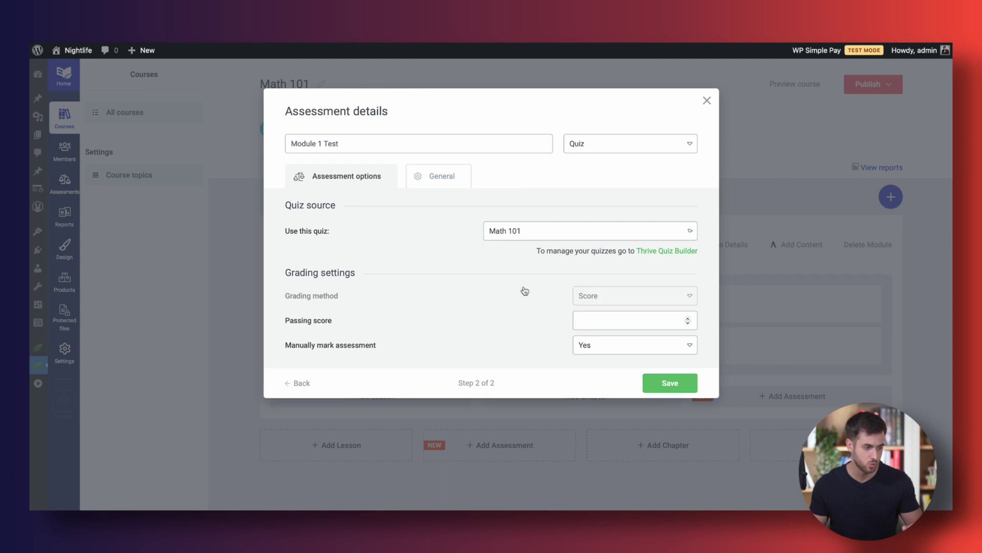
{"action": "left_click", "coordinate": [610, 344]}
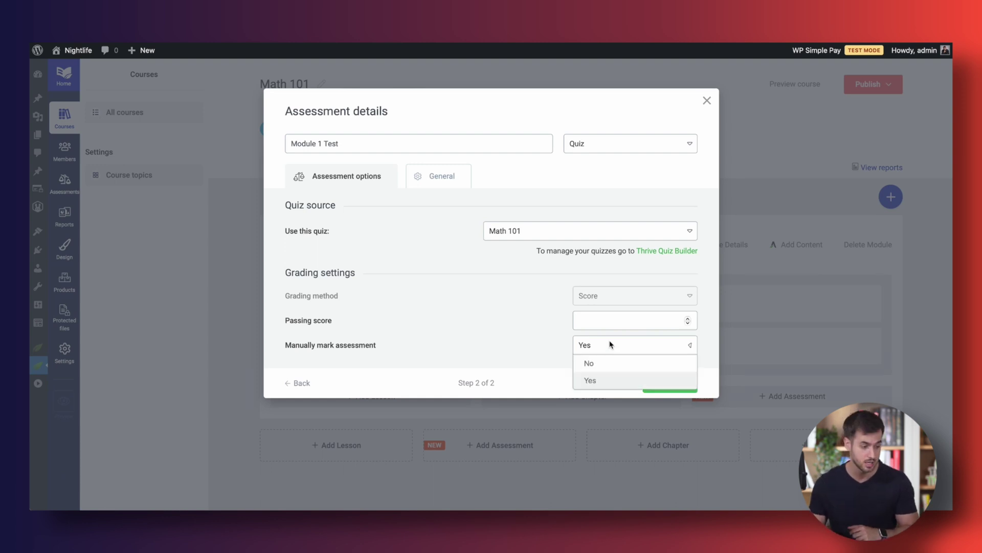
{"action": "left_click", "coordinate": [609, 370]}
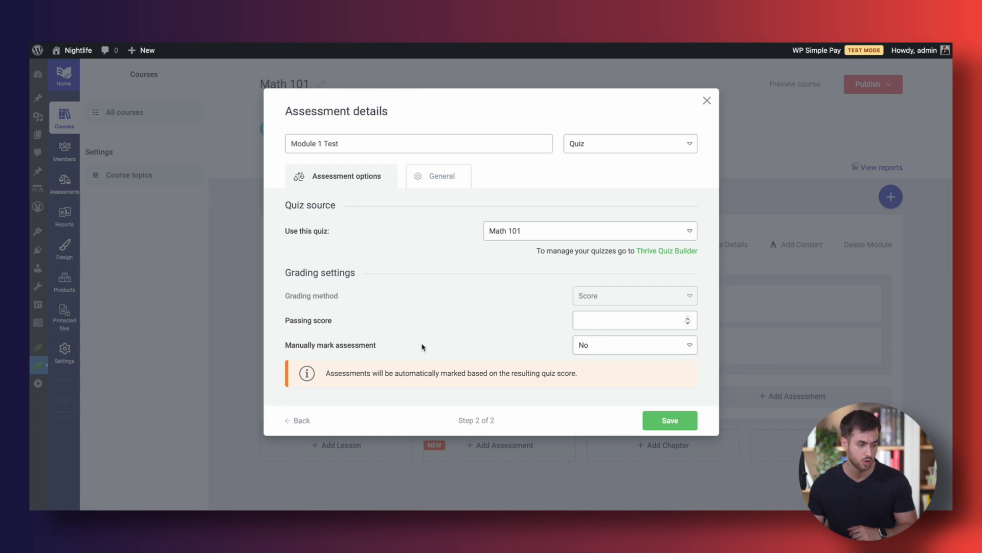
{"action": "left_click", "coordinate": [613, 321]}
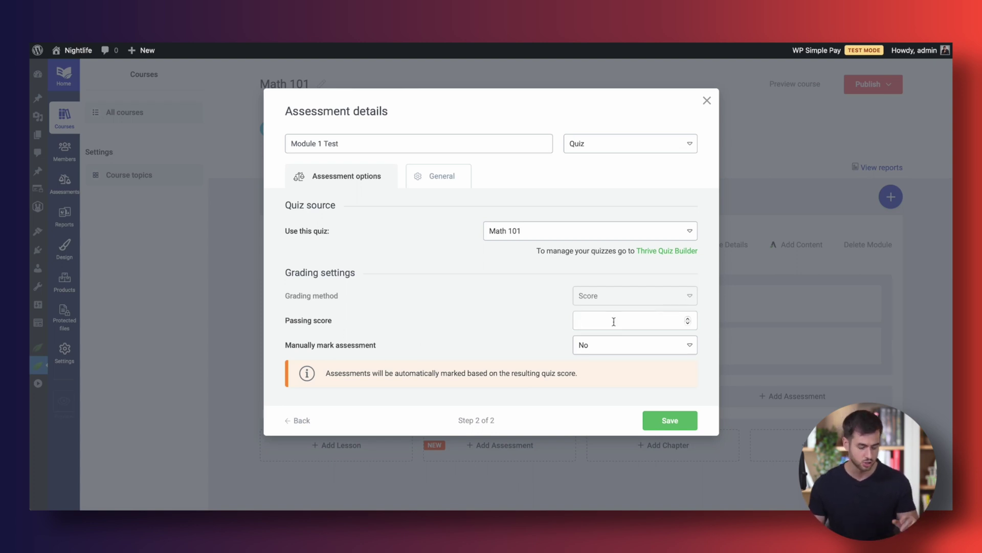
{"action": "type", "text": "2"}
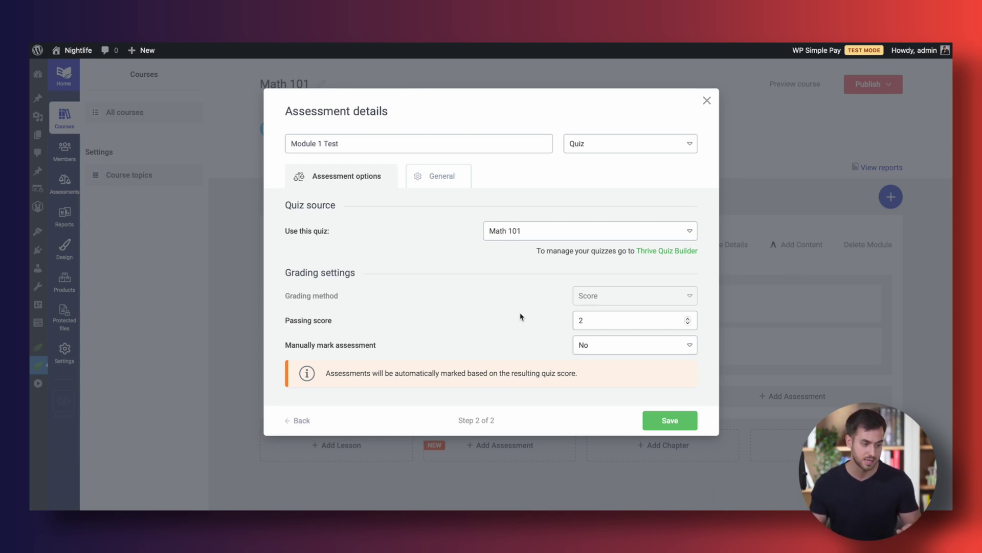
{"action": "left_click", "coordinate": [676, 423]}
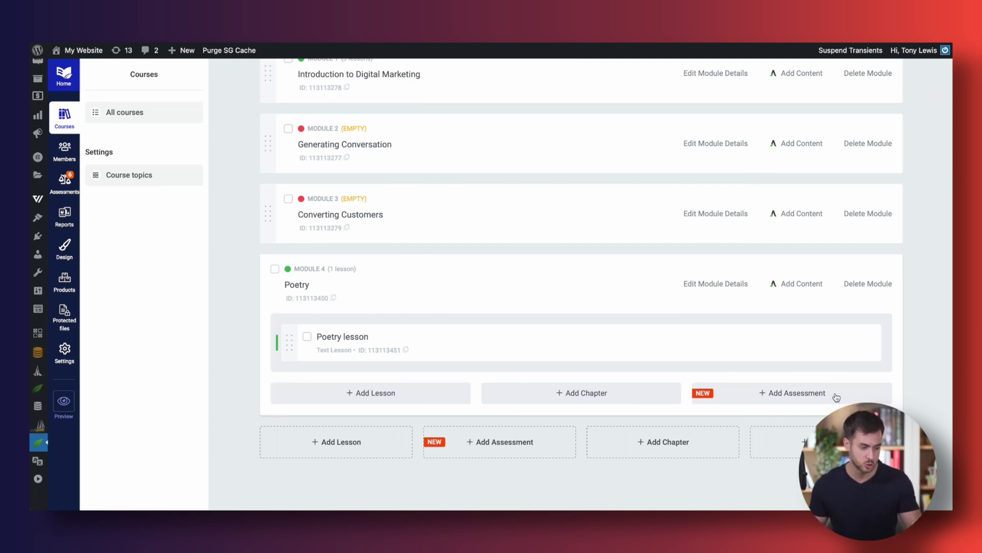
- Open the Create an assessment dialog for the Poetry course
{"action": "left_click", "coordinate": [814, 391]}
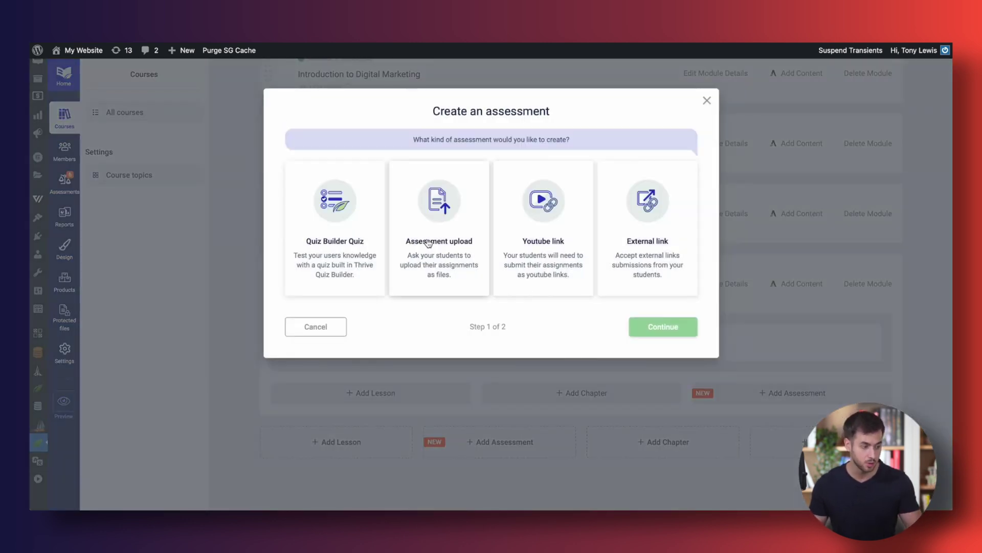
- Make it an Assessment upload that also allows images and video files, keeping the 8 MB limit
{"action": "left_click", "coordinate": [428, 244]}
{"action": "left_click", "coordinate": [664, 326]}
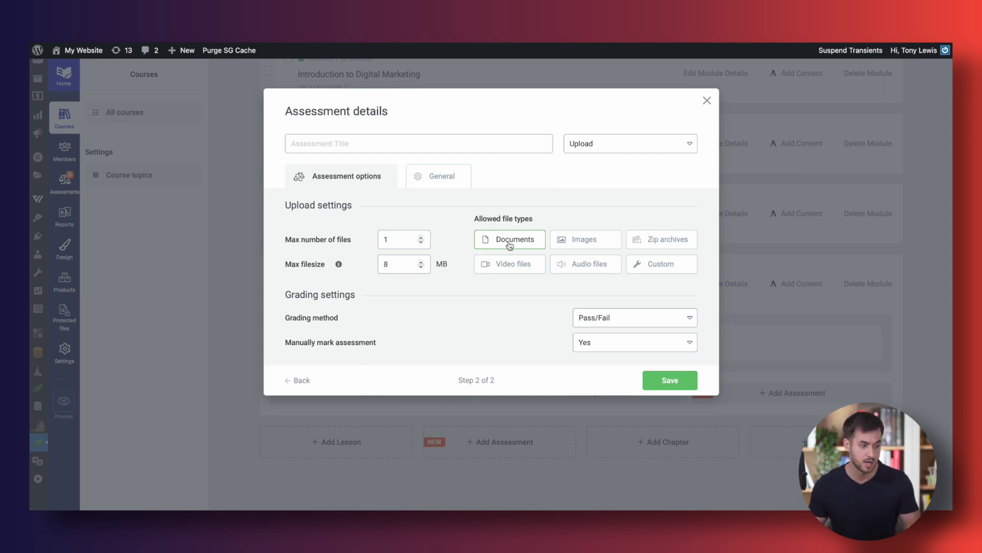
{"action": "left_click", "coordinate": [575, 241]}
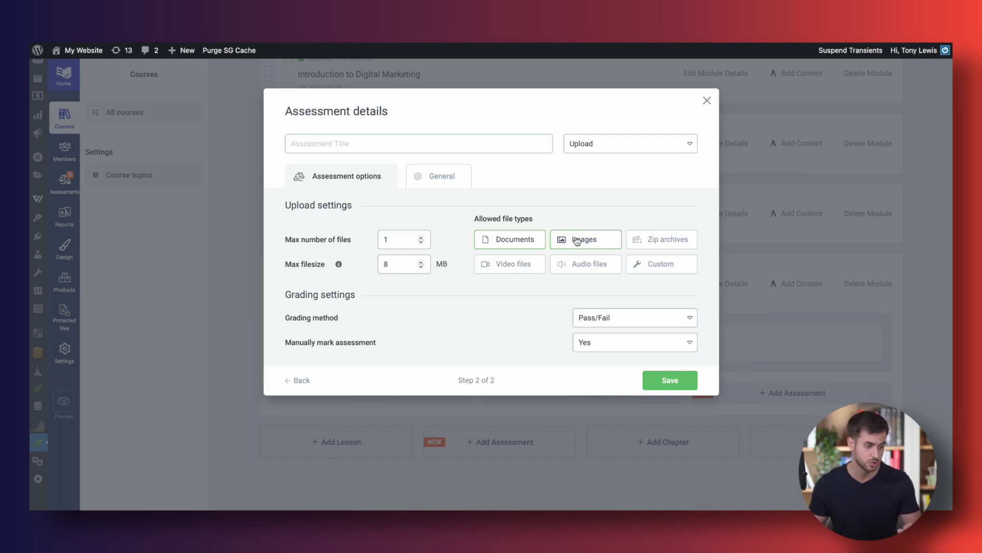
{"action": "left_click", "coordinate": [517, 264]}
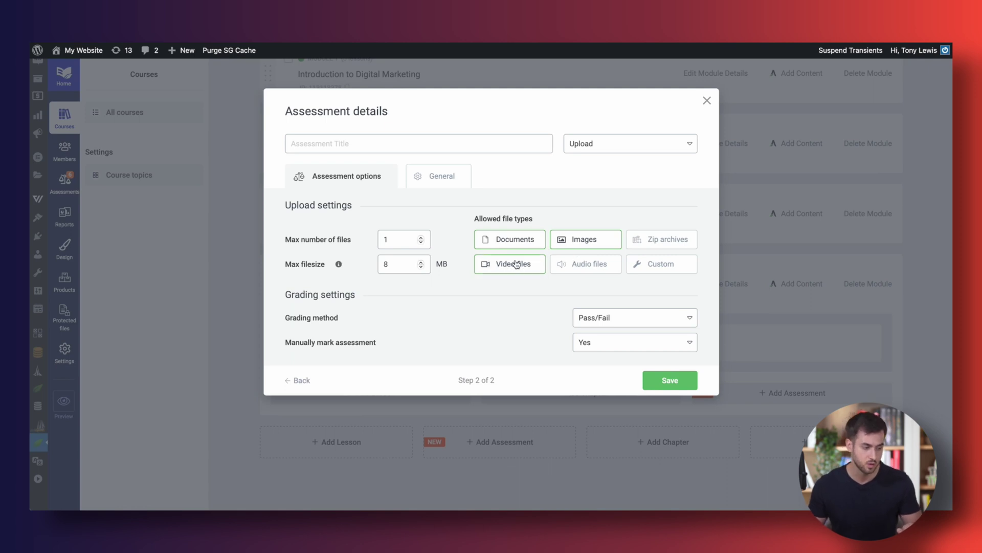
{"action": "double_click", "coordinate": [391, 262]}
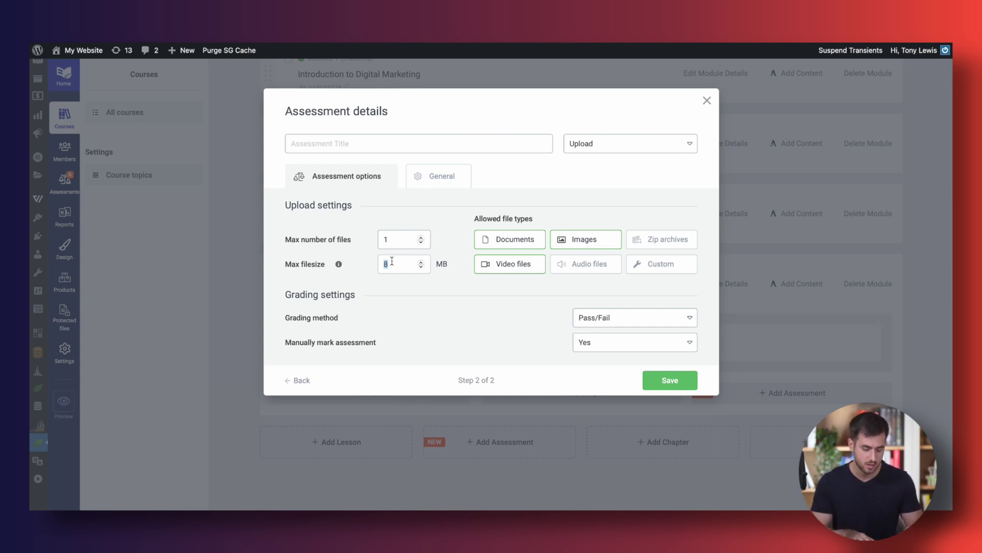
{"action": "left_click", "coordinate": [439, 307]}
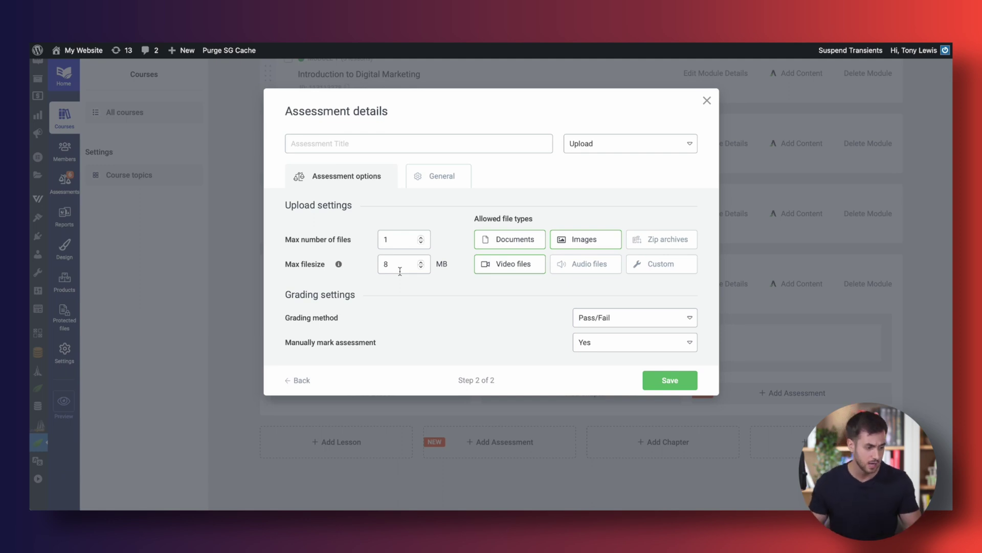
- Keep Pass/Fail grading and switch the upload assessment to automatic marking
{"action": "left_click", "coordinate": [595, 321]}
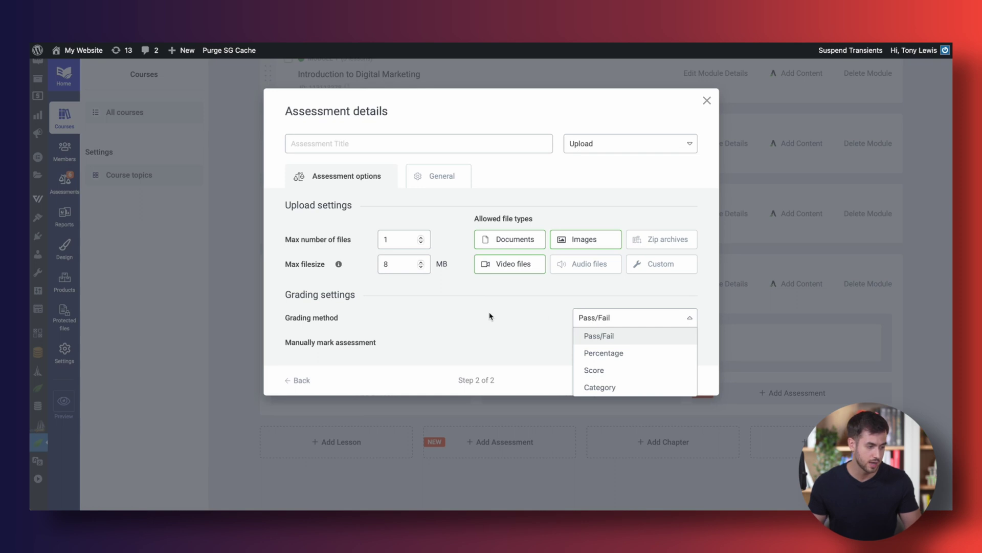
{"action": "left_click", "coordinate": [597, 335]}
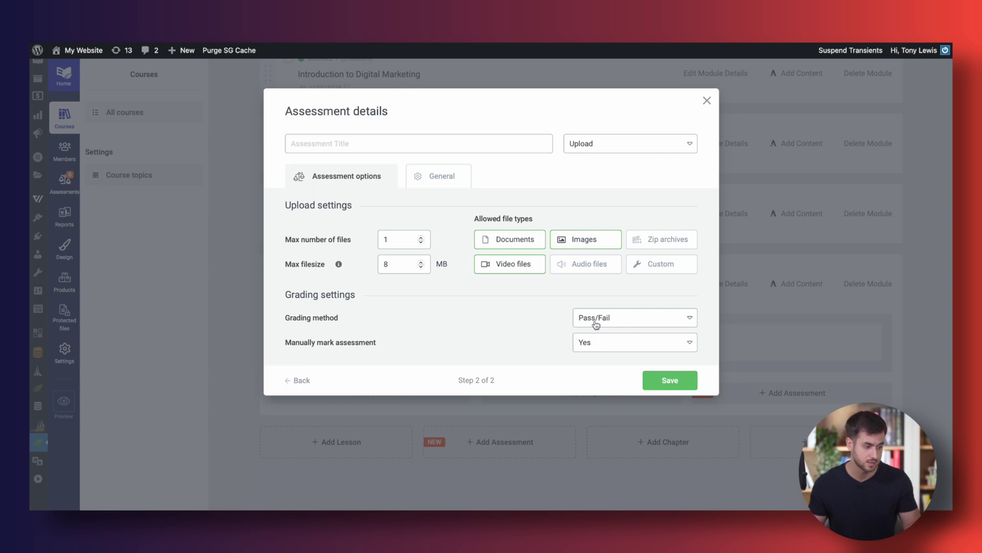
{"action": "left_click", "coordinate": [589, 342]}
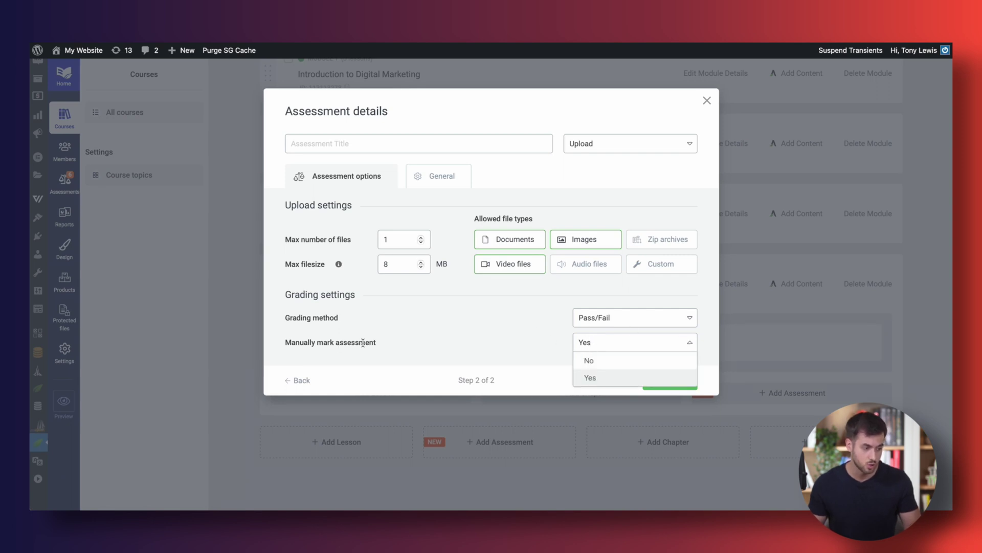
{"action": "left_click", "coordinate": [611, 361]}
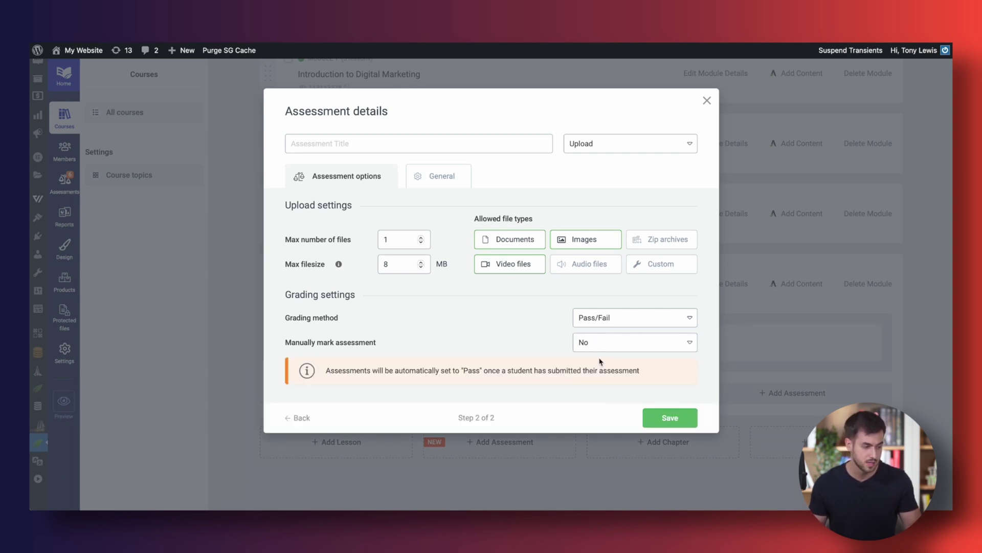
{"action": "left_click_drag", "start_coordinate": [326, 370], "coordinate": [480, 369]}
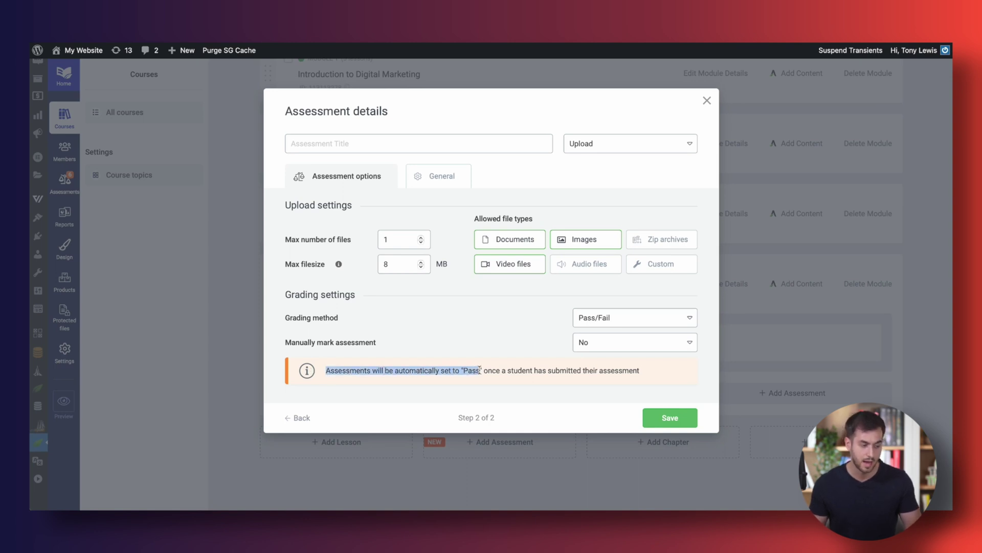
{"action": "left_click", "coordinate": [523, 372]}
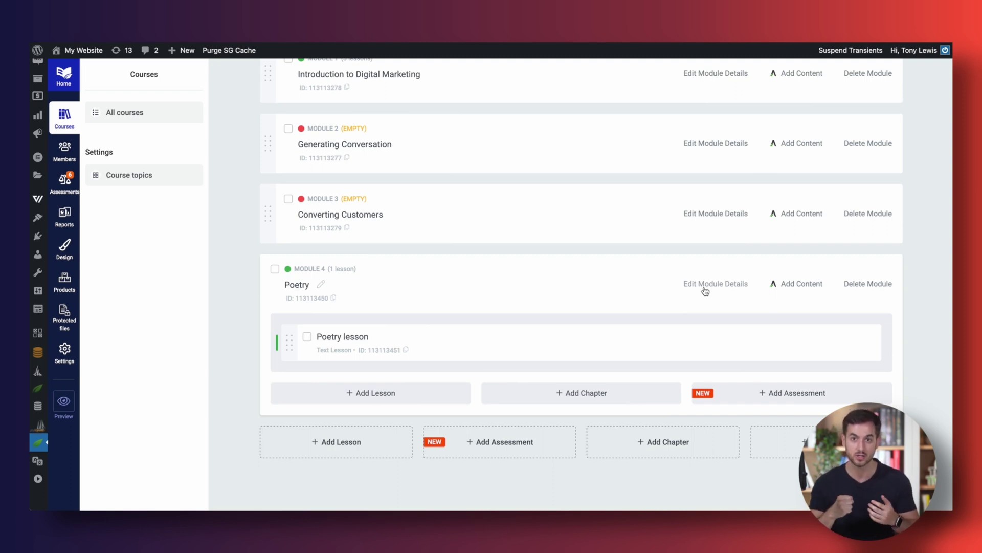
- Start a Youtube link assessment titled 'Recite your poem out loud'
{"action": "left_click", "coordinate": [735, 397]}
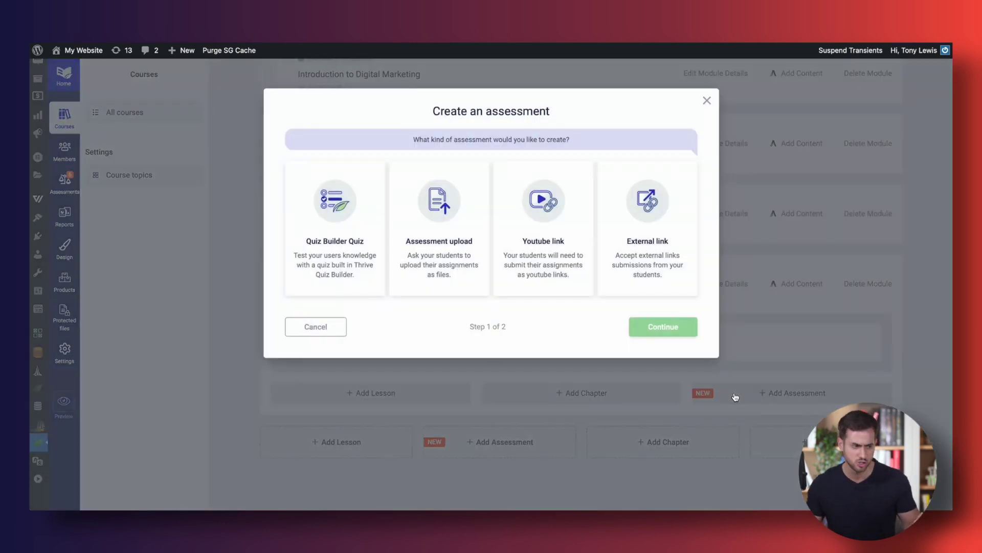
{"action": "left_click", "coordinate": [563, 211]}
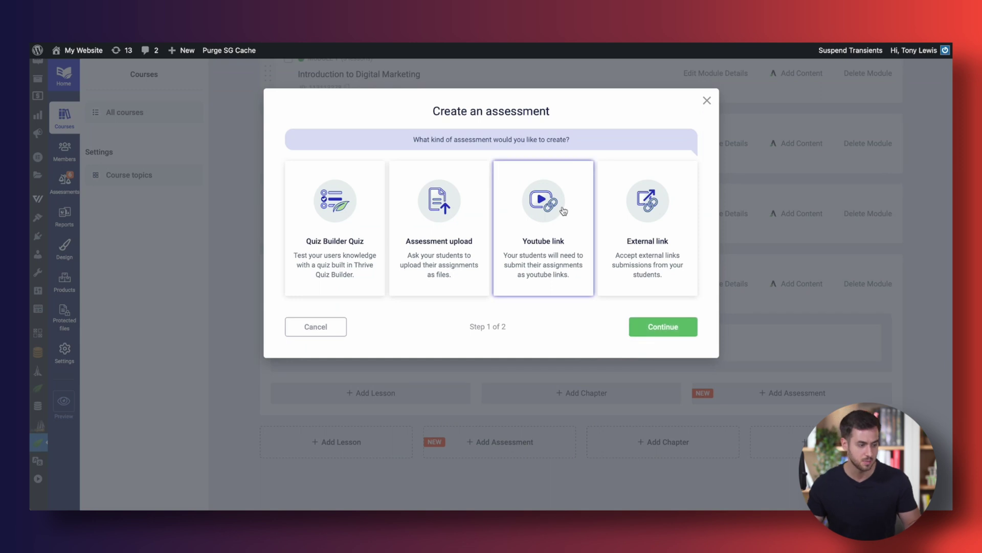
{"action": "left_click", "coordinate": [663, 324]}
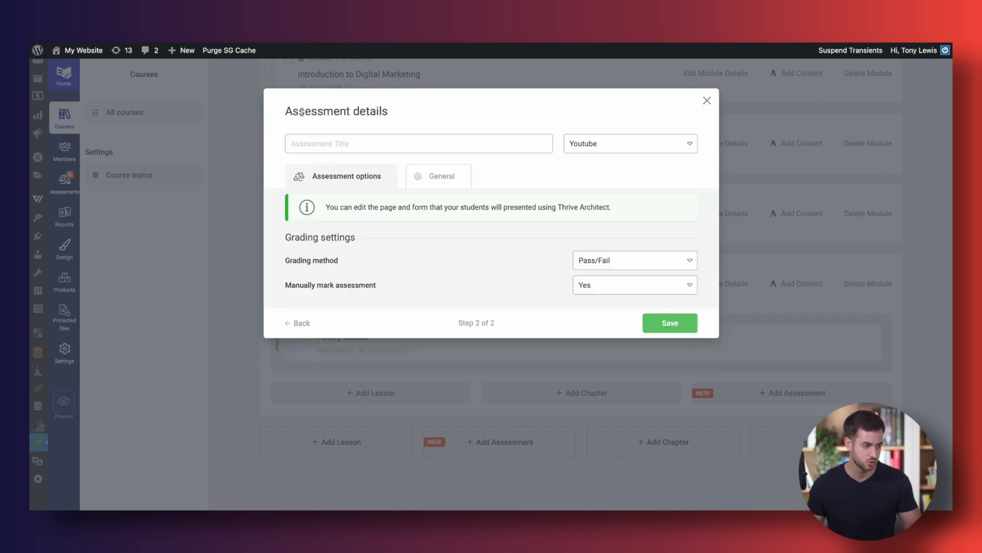
{"action": "left_click", "coordinate": [344, 143]}
{"action": "type", "text": "Recite your poem outlou"}
{"action": "key", "text": "BackSpace"}
{"action": "key", "text": "BackSpace"}
{"action": "key", "text": "BackSpace"}
{"action": "type", "text": "loud"}
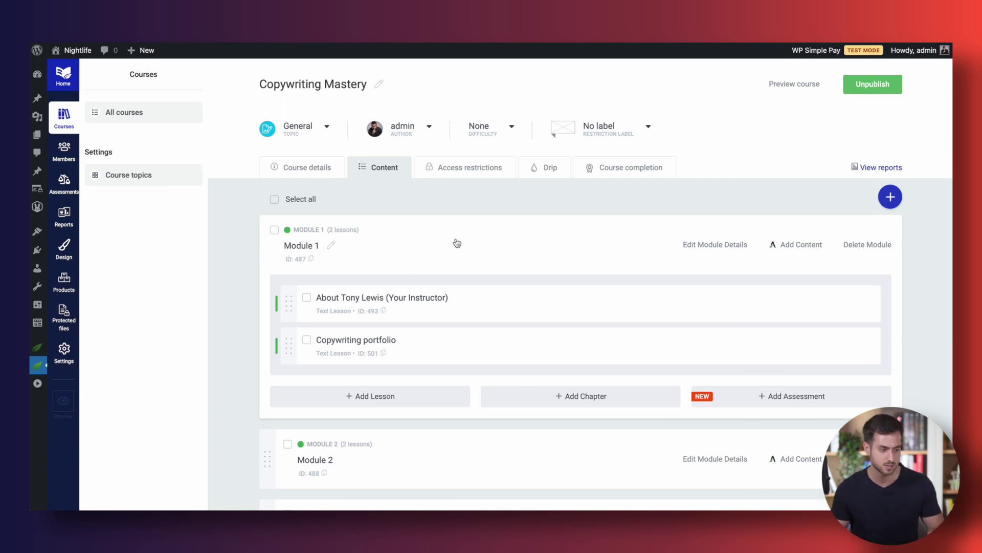
- Add a Youtube link assessment 'Introduce yourself!' to Module 1 with manual marking set to No
{"action": "left_click", "coordinate": [795, 404]}
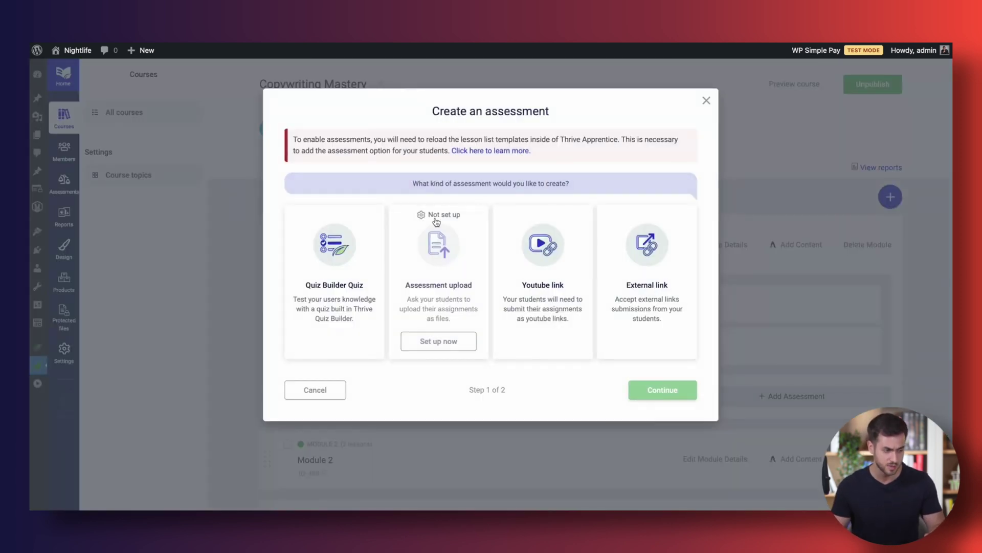
{"action": "left_click", "coordinate": [559, 272]}
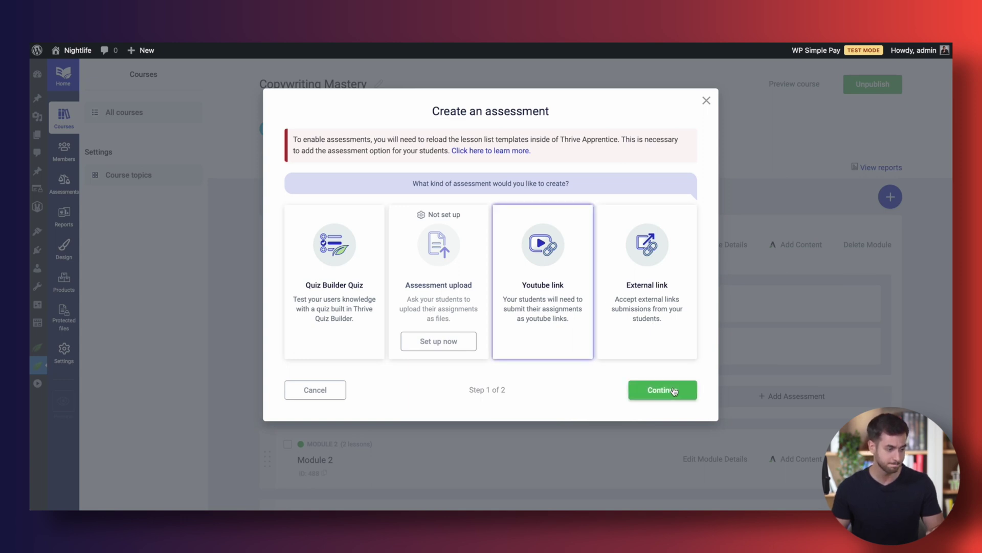
{"action": "left_click", "coordinate": [676, 390]}
{"action": "left_click", "coordinate": [326, 141]}
{"action": "type", "text": "Introduce yourself!"}
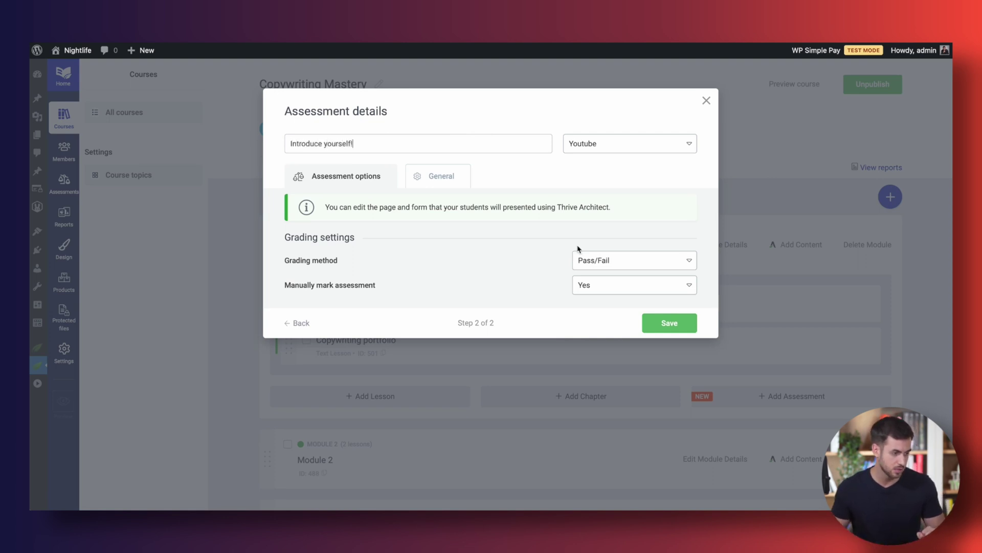
{"action": "left_click", "coordinate": [607, 288]}
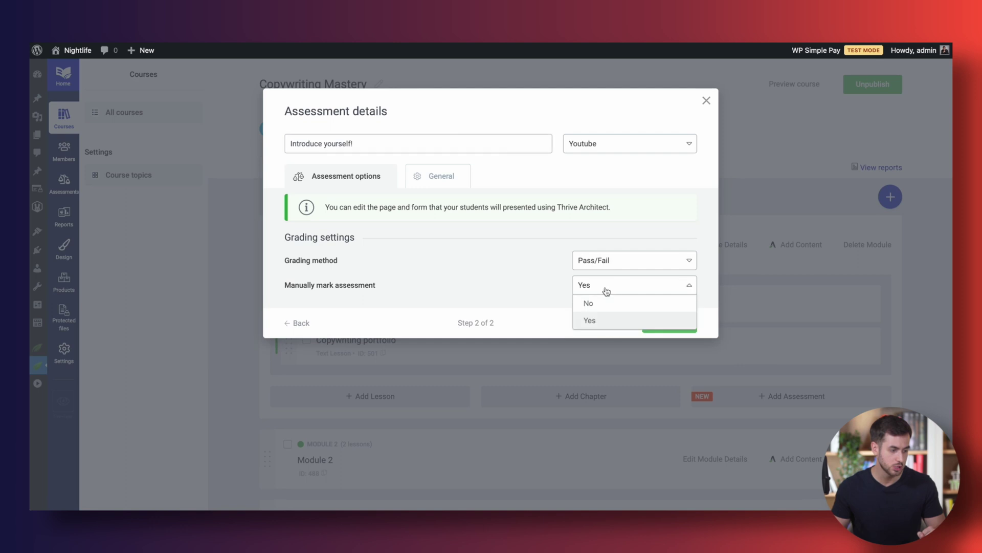
{"action": "left_click", "coordinate": [598, 310]}
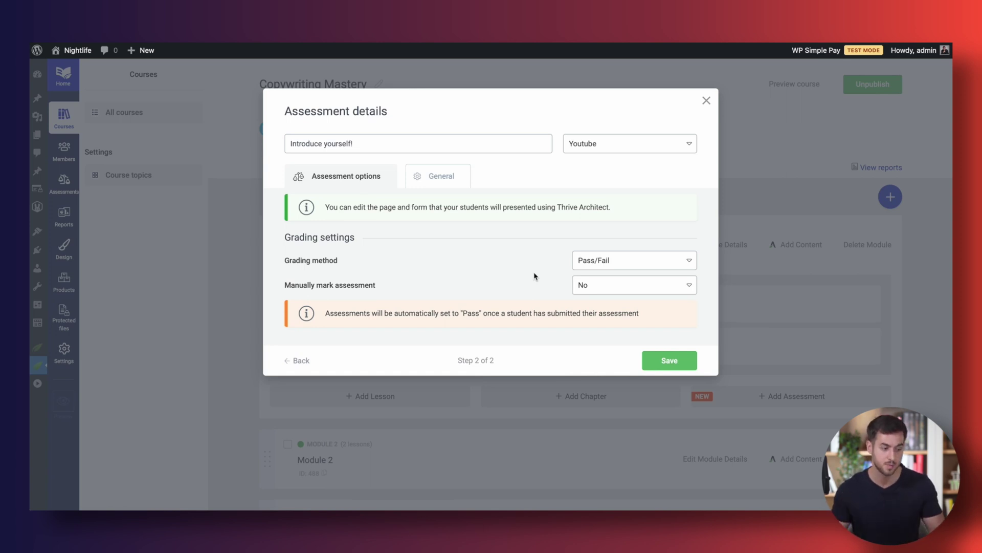
- Save 'Introduce yourself!' and start a Module 2 quiz assessment titled 'Psychology behind copy TEST'
{"action": "left_click", "coordinate": [670, 358]}
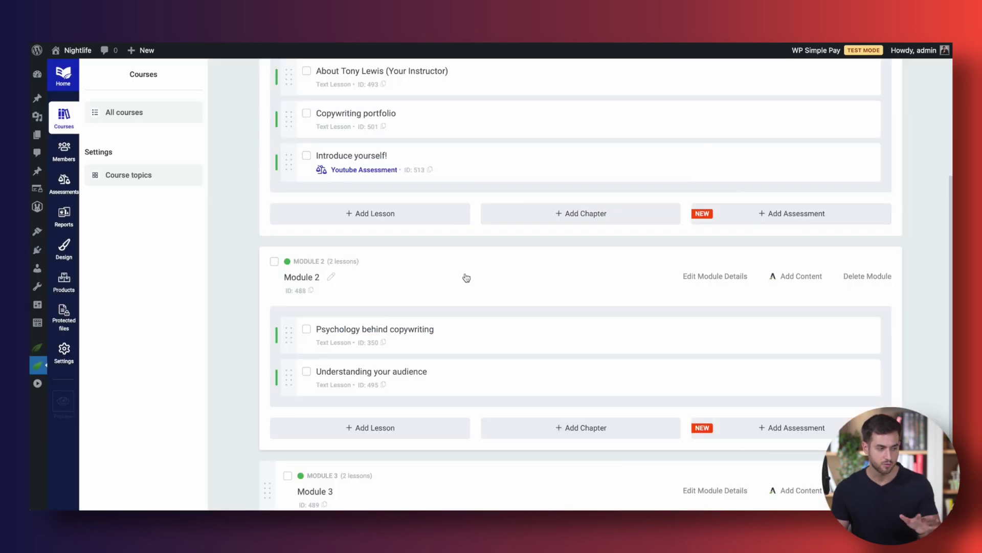
{"action": "left_click", "coordinate": [737, 430]}
{"action": "left_click", "coordinate": [353, 315]}
{"action": "left_click", "coordinate": [664, 398]}
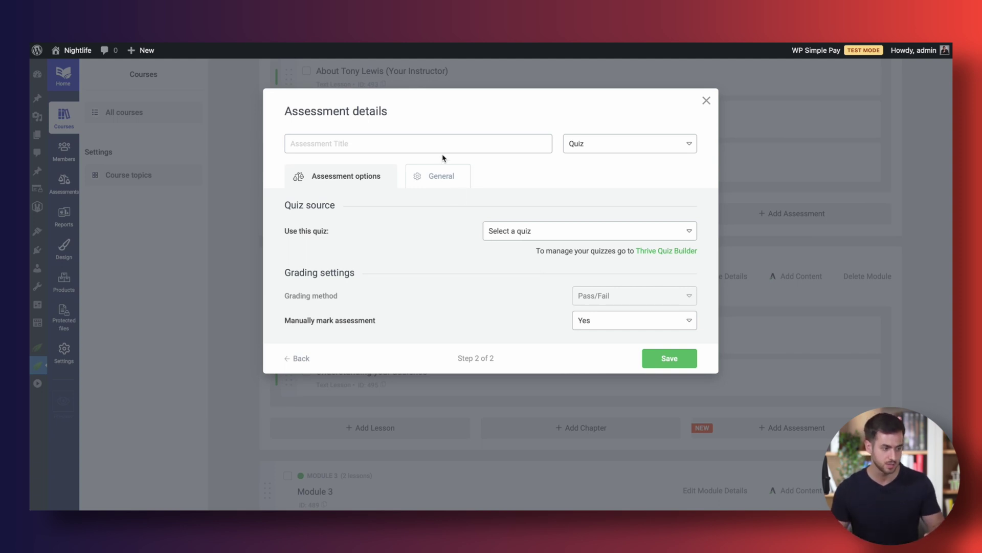
{"action": "left_click", "coordinate": [427, 142]}
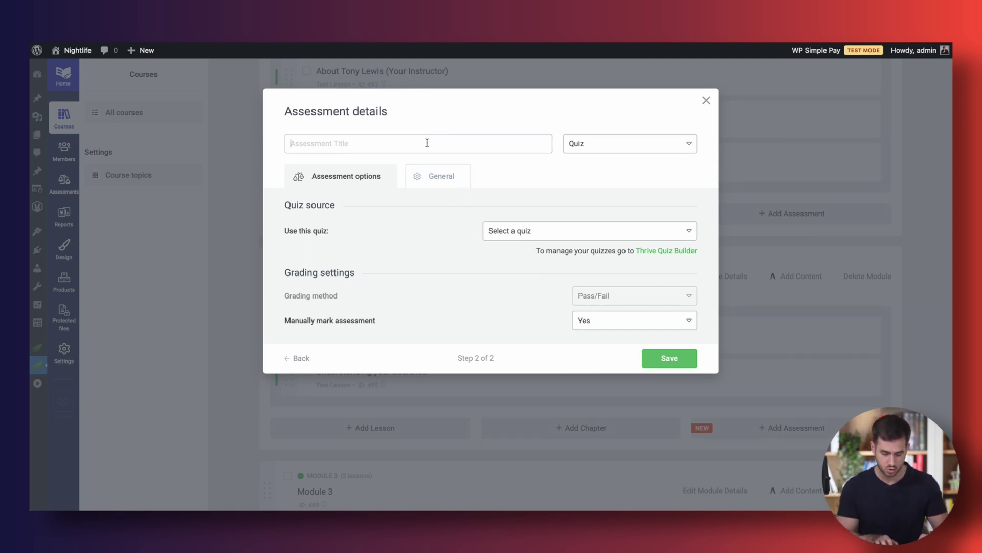
{"action": "type", "text": "Psychology "}
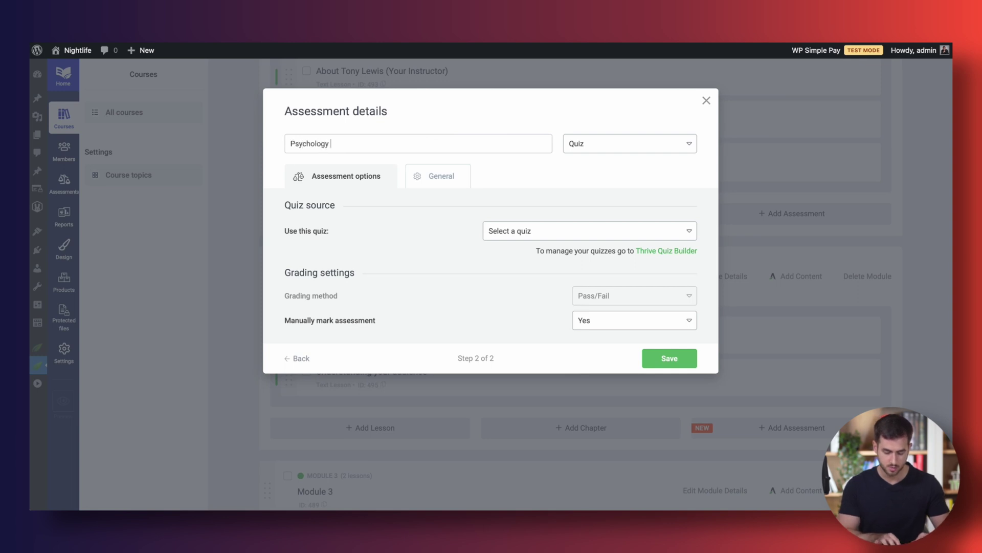
{"action": "type", "text": "behind copy TEST"}
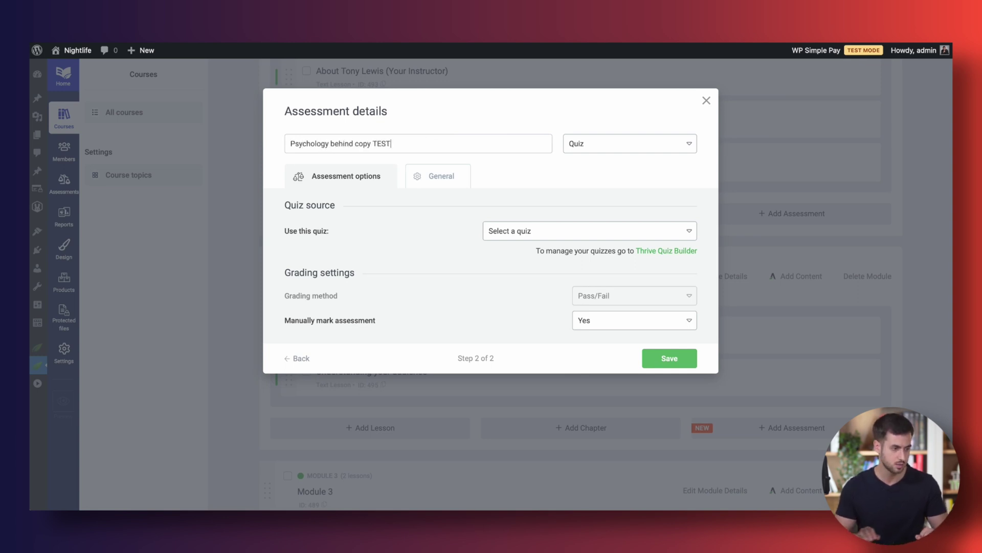
- Use Copywriting Quiz with passing score 5 and automatic marking
{"action": "left_click", "coordinate": [530, 230]}
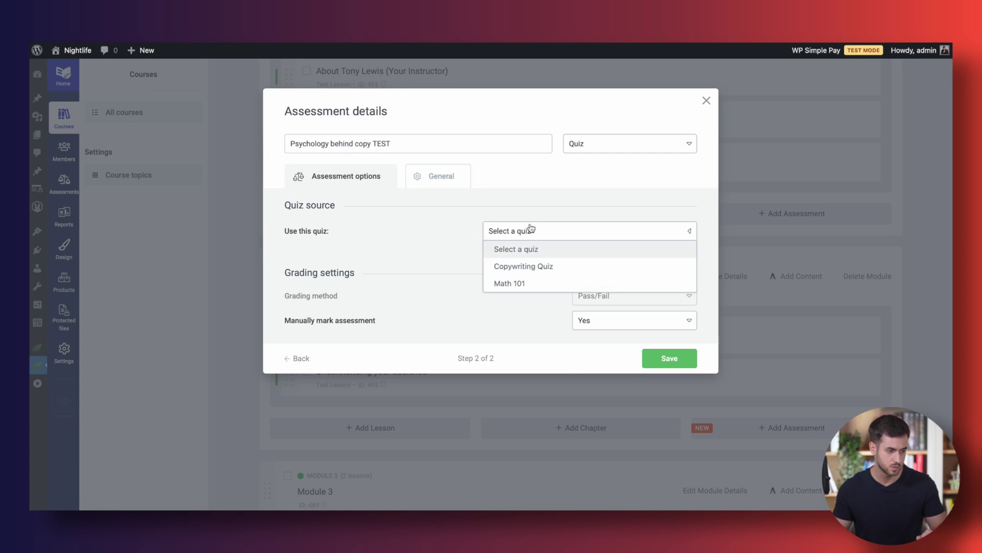
{"action": "left_click", "coordinate": [524, 266]}
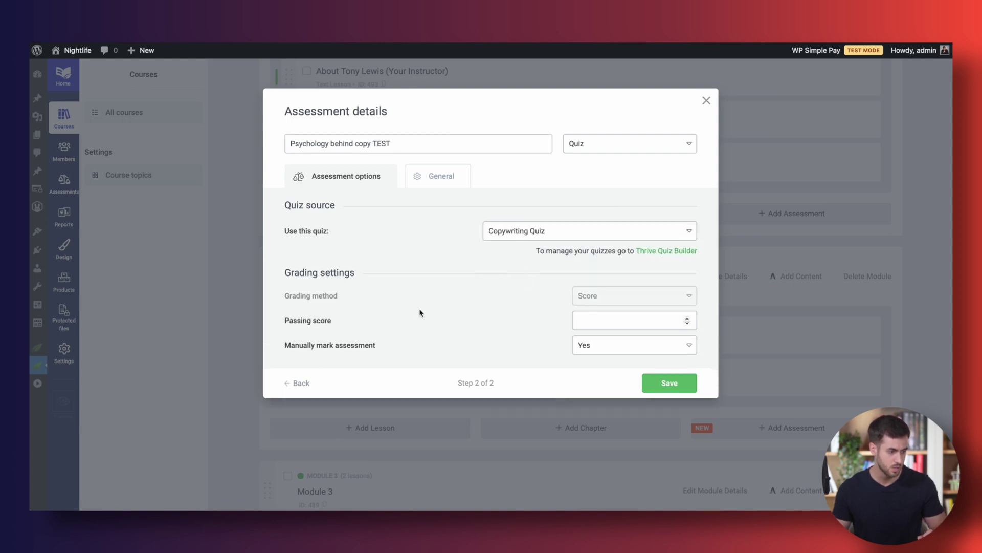
{"action": "left_click", "coordinate": [600, 319]}
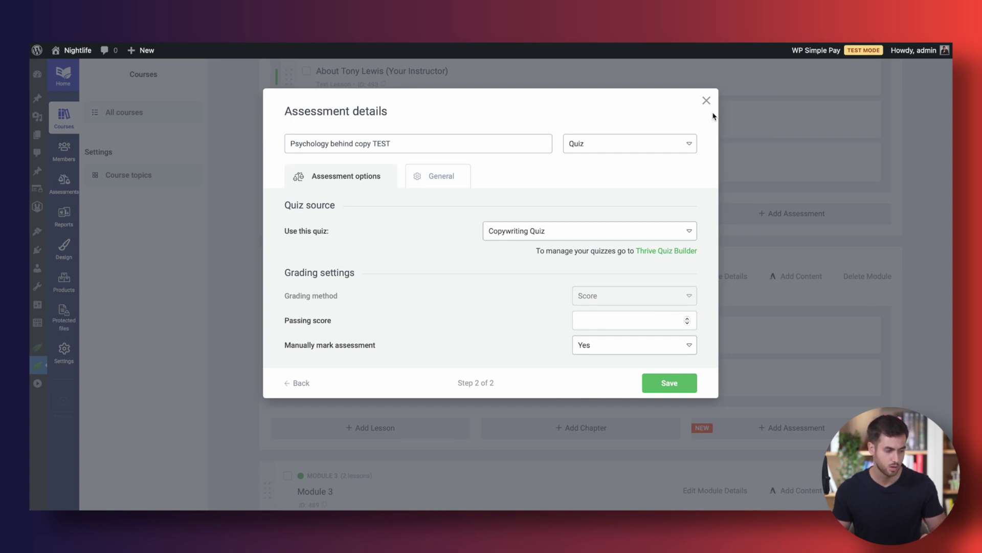
{"action": "type", "text": "5"}
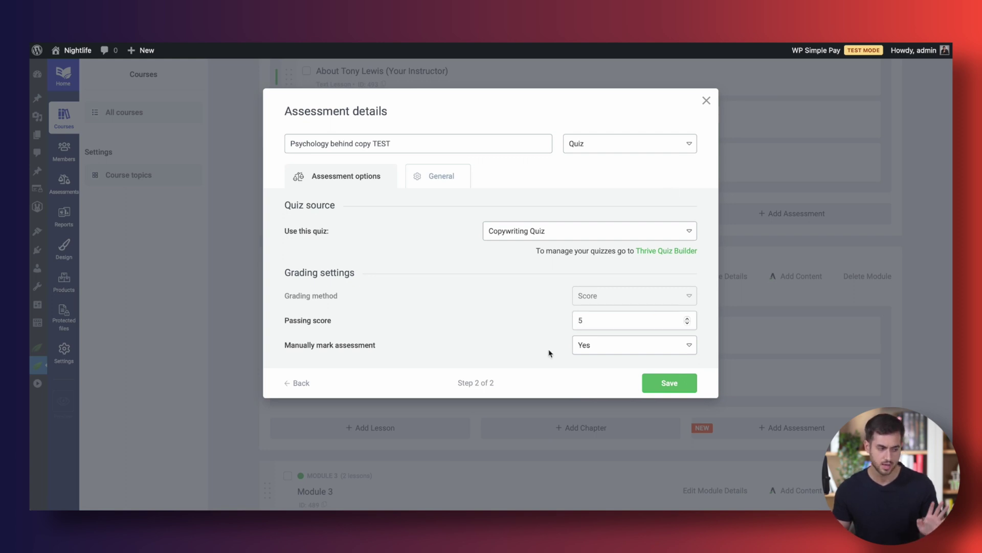
{"action": "left_click", "coordinate": [608, 351]}
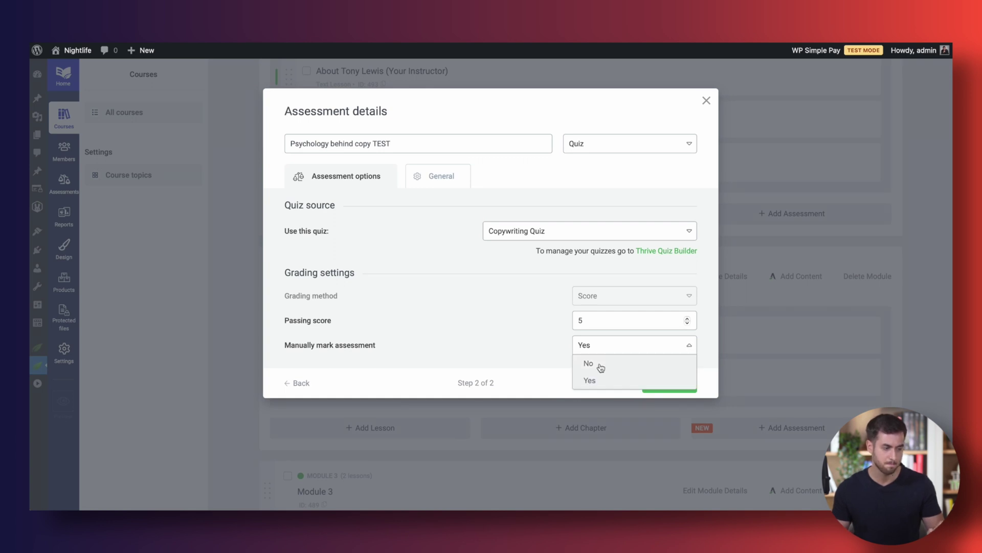
{"action": "left_click", "coordinate": [600, 368]}
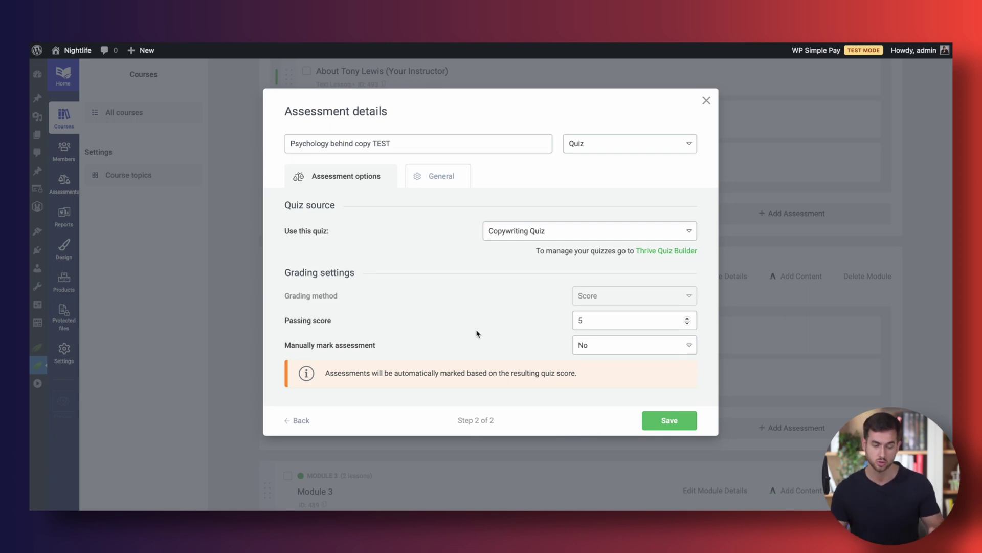
- Save the quiz assessment and create the course's first drip campaign from the Sequential unlock template
{"action": "left_click", "coordinate": [654, 427]}
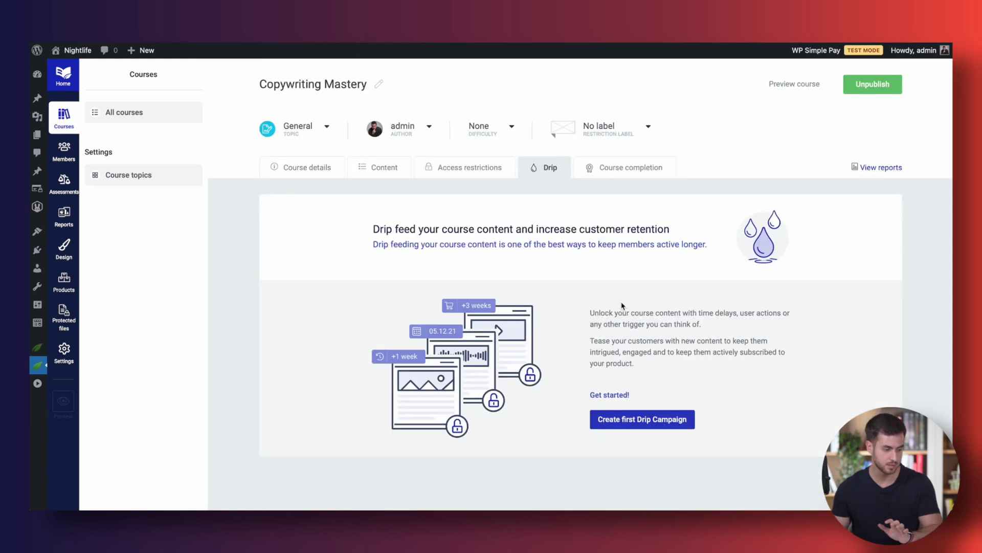
{"action": "left_click", "coordinate": [659, 421]}
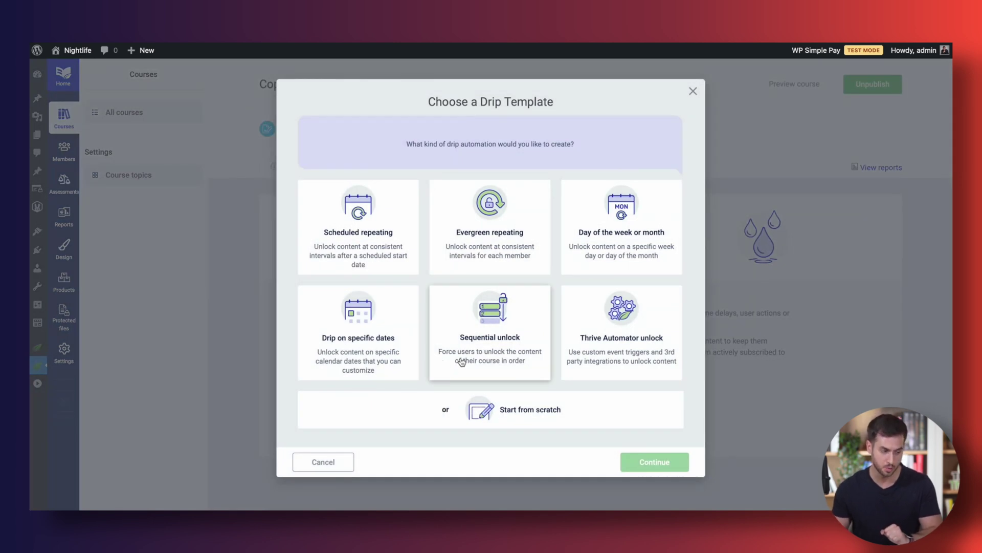
{"action": "left_click", "coordinate": [513, 321]}
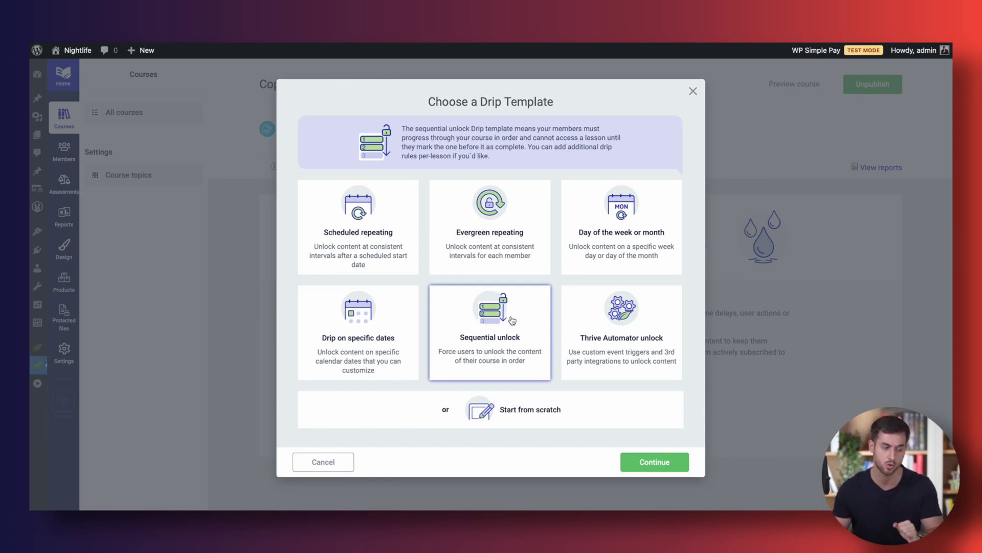
{"action": "left_click", "coordinate": [671, 466]}
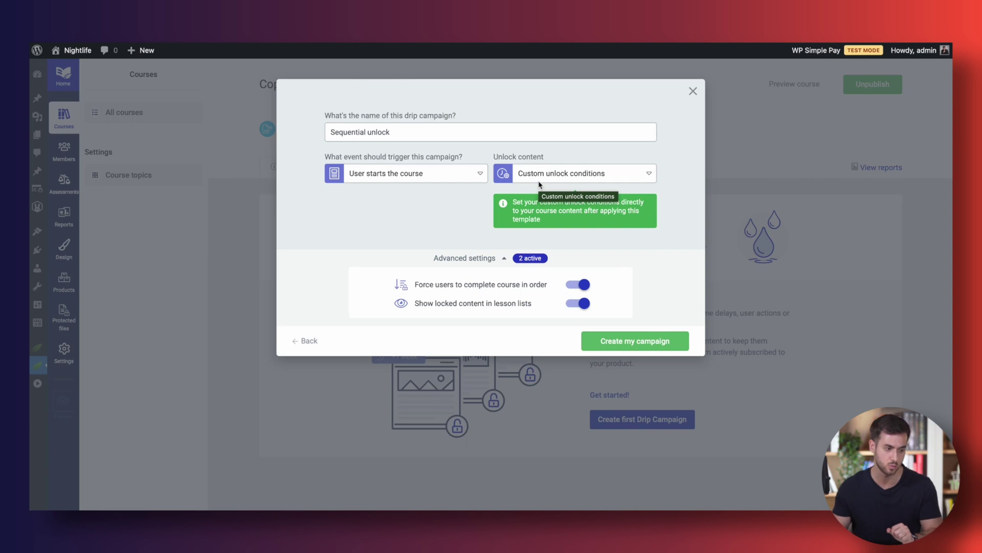
{"action": "left_click", "coordinate": [635, 342]}
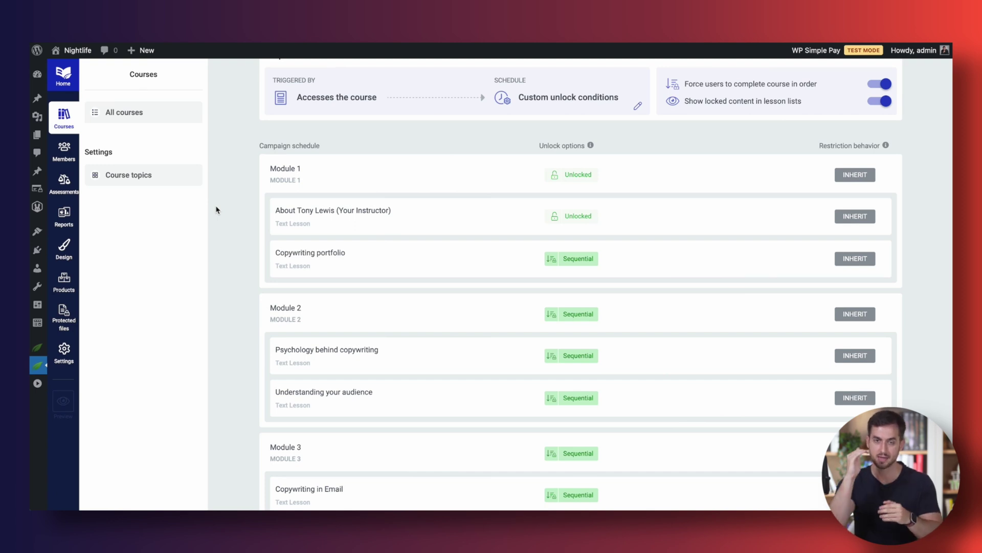
{"action": "scroll", "coordinate": [419, 384], "scroll_direction": "down", "scroll_amount": 3}
{"action": "scroll", "coordinate": [423, 284], "scroll_direction": "up", "scroll_amount": 1}
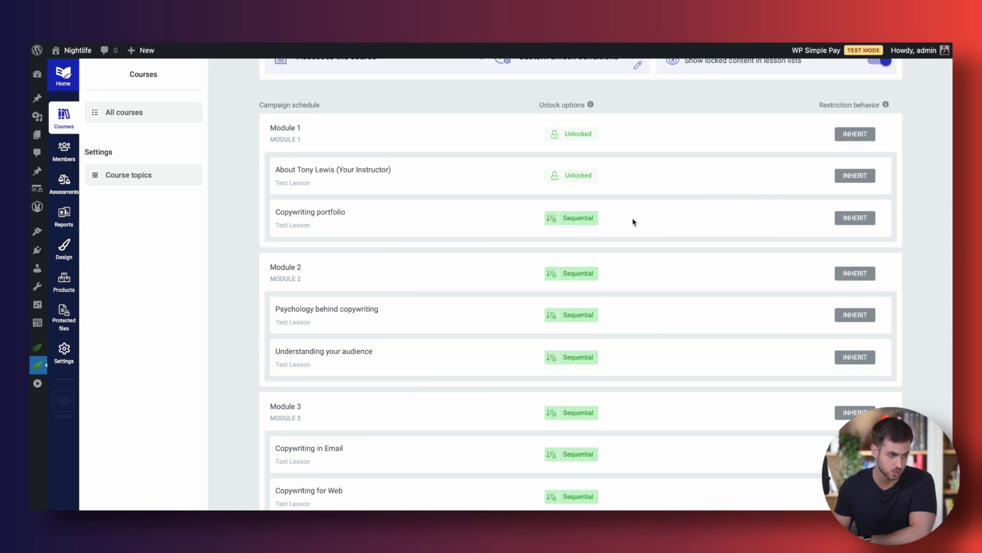
{"action": "scroll", "coordinate": [384, 284], "scroll_direction": "down", "scroll_amount": 3}
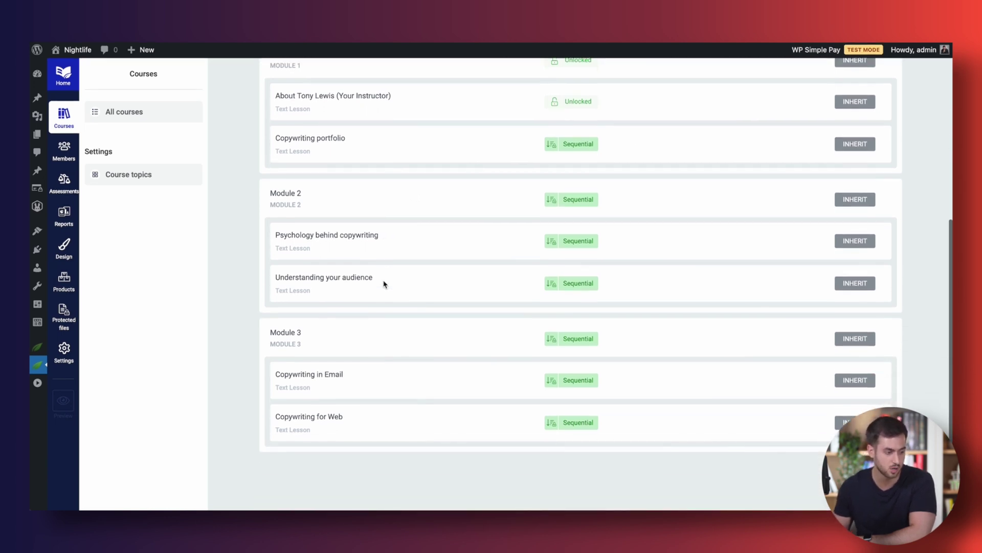
{"action": "scroll", "coordinate": [457, 395], "scroll_direction": "up", "scroll_amount": 3}
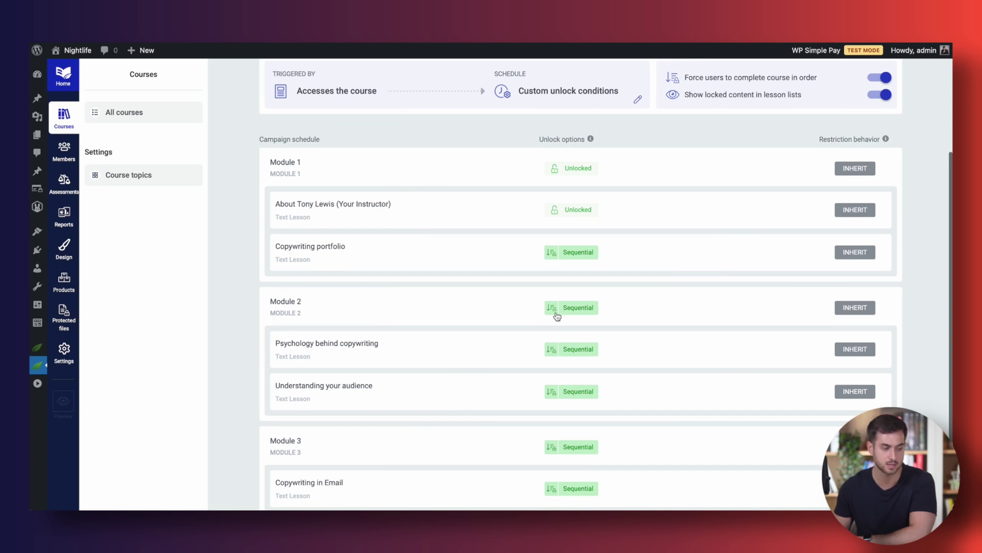
{"action": "scroll", "coordinate": [560, 256], "scroll_direction": "down", "scroll_amount": 3}
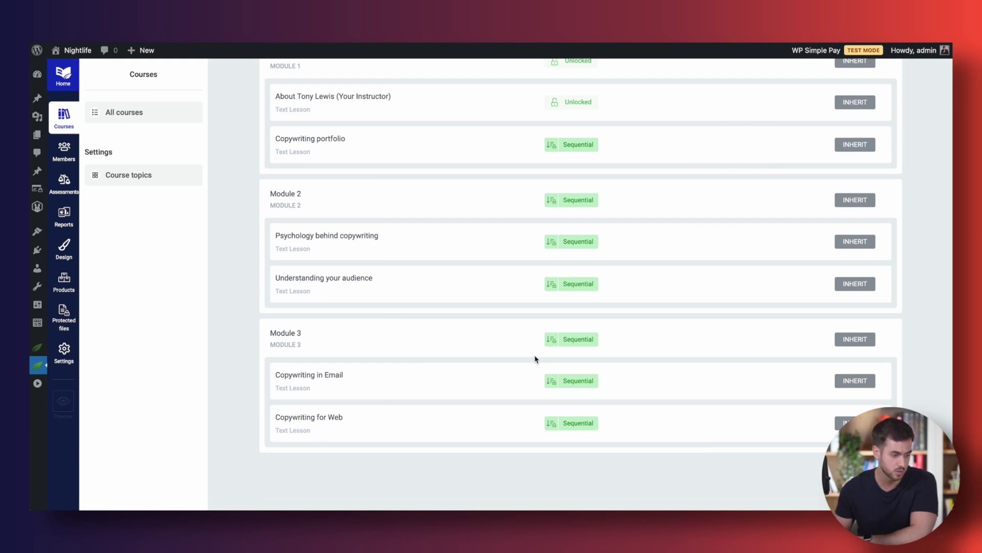
- Give Module 3 an unlock rule requiring Psychology behind copy TEST to be passed, and save it
{"action": "left_click", "coordinate": [581, 338]}
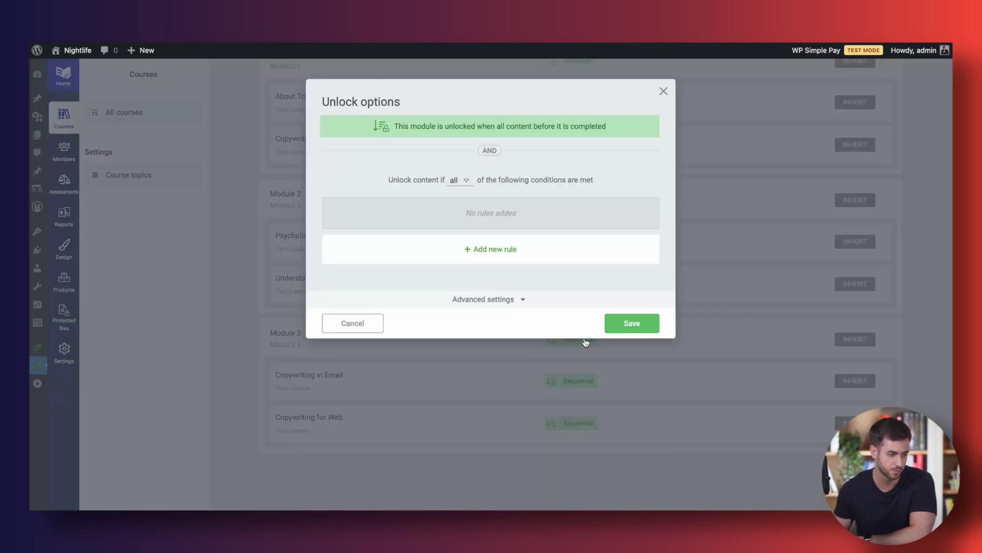
{"action": "left_click", "coordinate": [468, 248]}
{"action": "left_click", "coordinate": [423, 232]}
{"action": "scroll", "coordinate": [417, 306], "scroll_direction": "down", "scroll_amount": 2}
{"action": "left_click", "coordinate": [413, 333]}
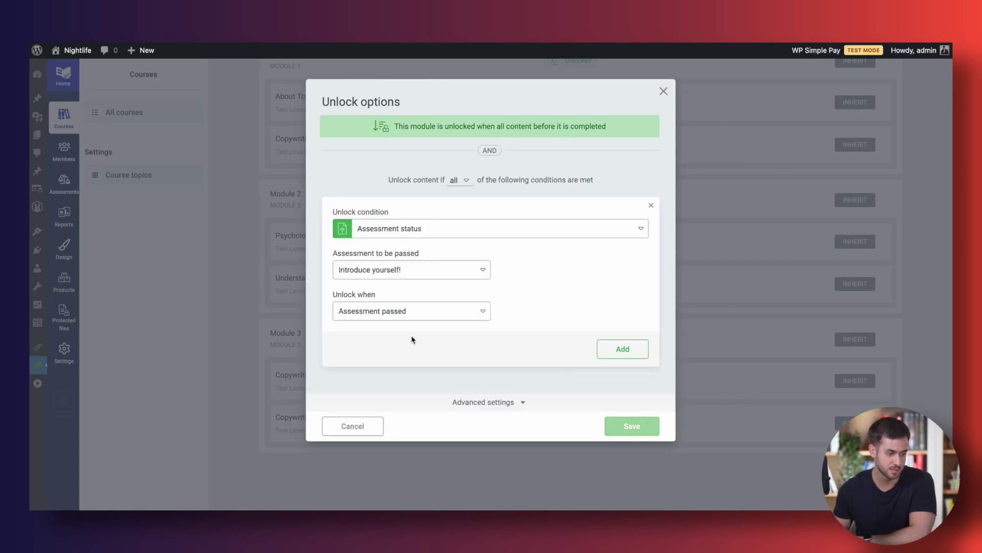
{"action": "left_click", "coordinate": [395, 270]}
{"action": "left_click", "coordinate": [407, 305]}
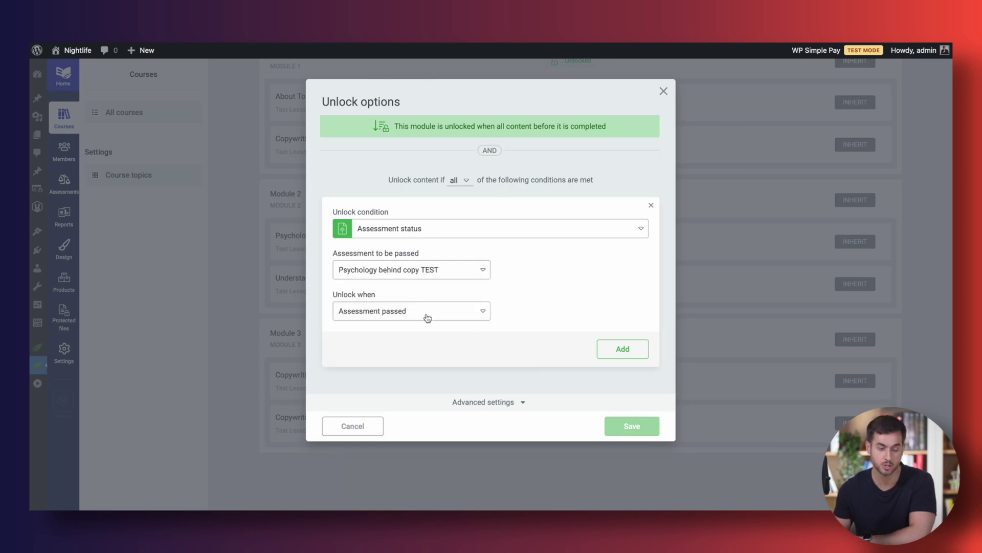
{"action": "left_click", "coordinate": [429, 314]}
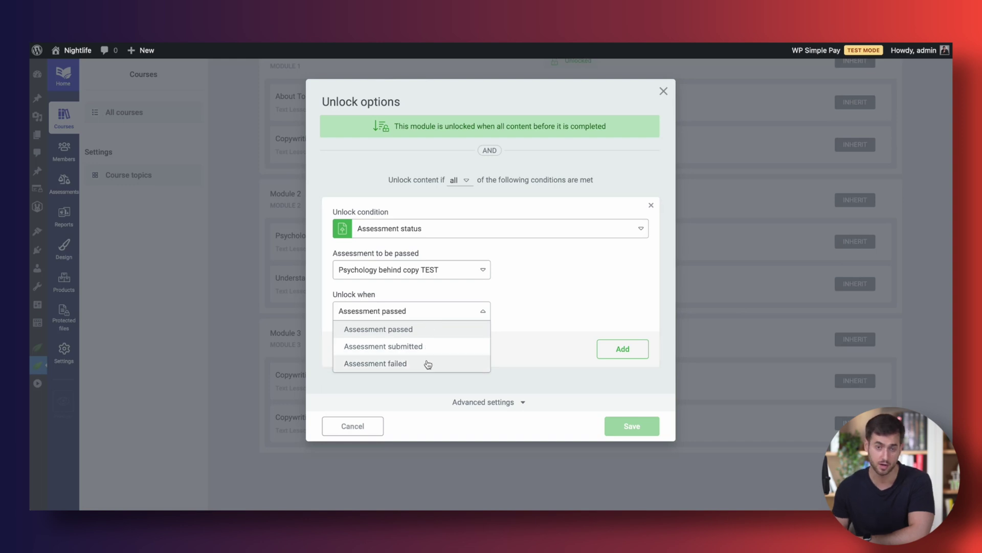
{"action": "left_click", "coordinate": [437, 335]}
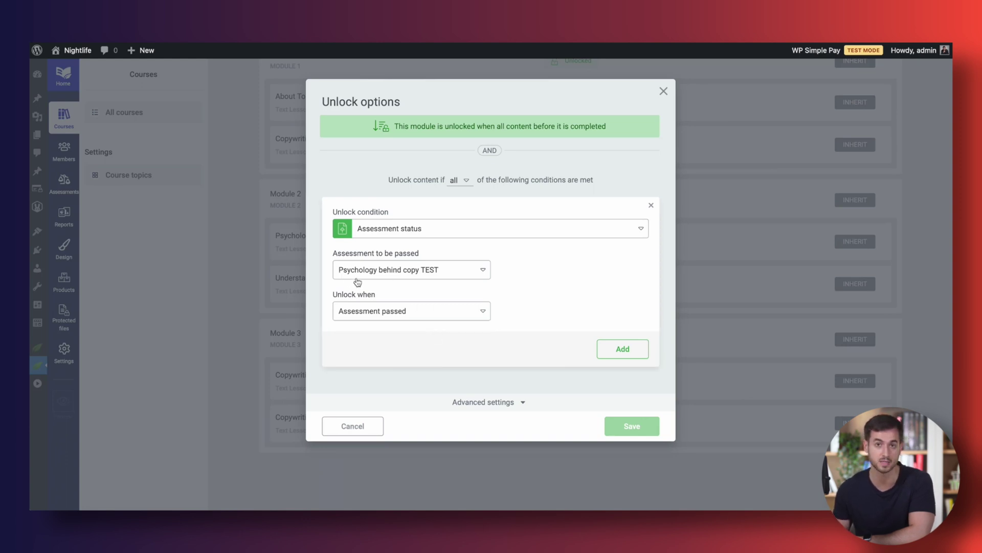
{"action": "left_click", "coordinate": [622, 349]}
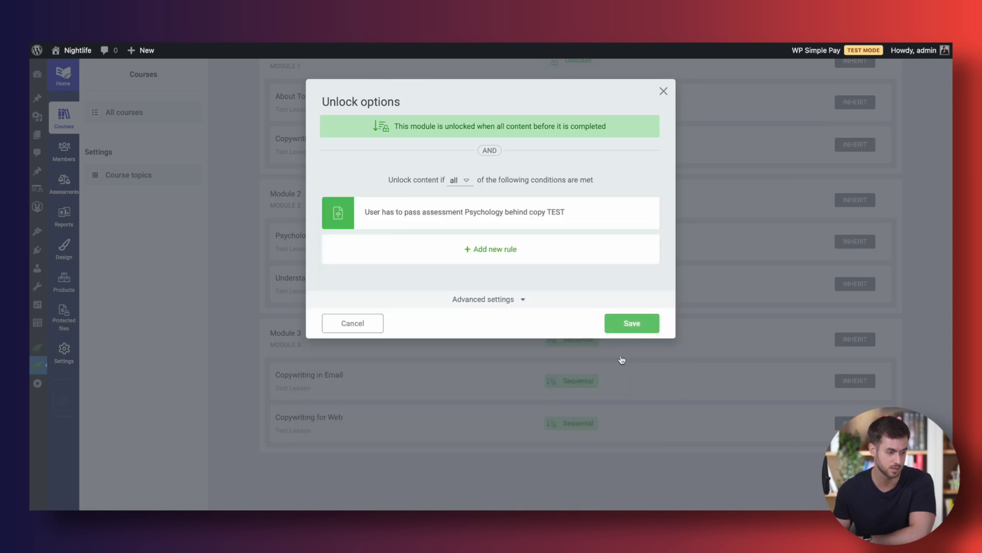
{"action": "left_click", "coordinate": [628, 323]}
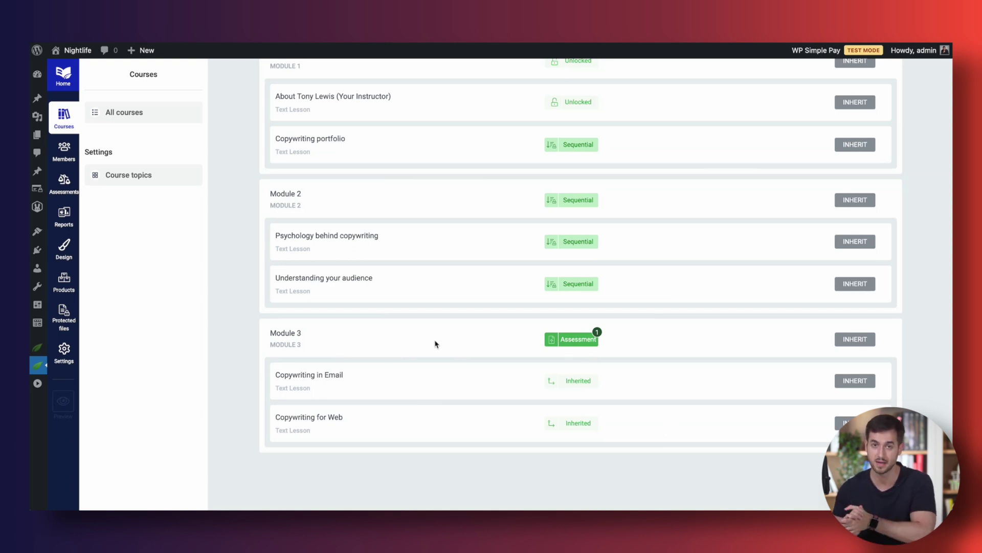
- Leave the course's Content tab and return to the Thrive Apprentice home dashboard
{"action": "left_click", "coordinate": [381, 165]}
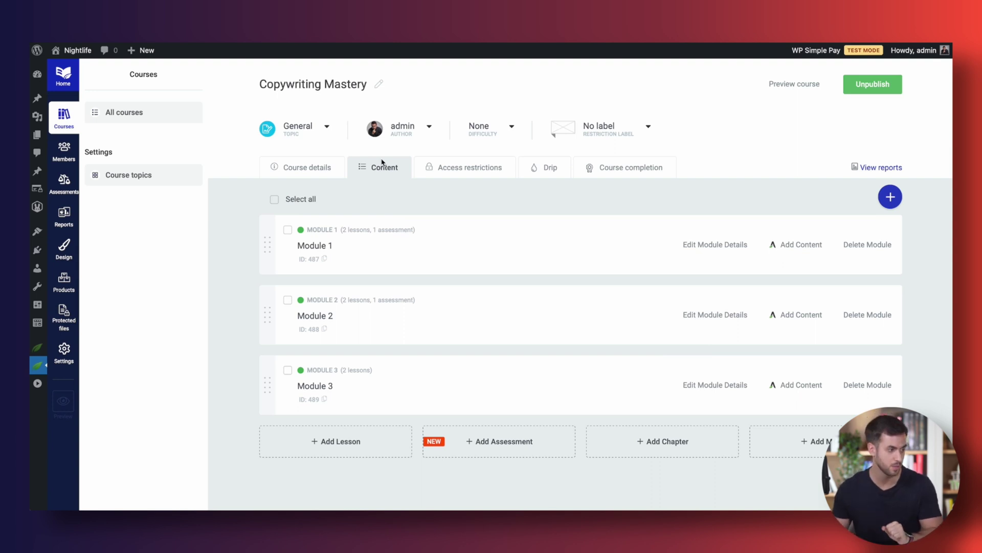
{"action": "left_click", "coordinate": [69, 87]}
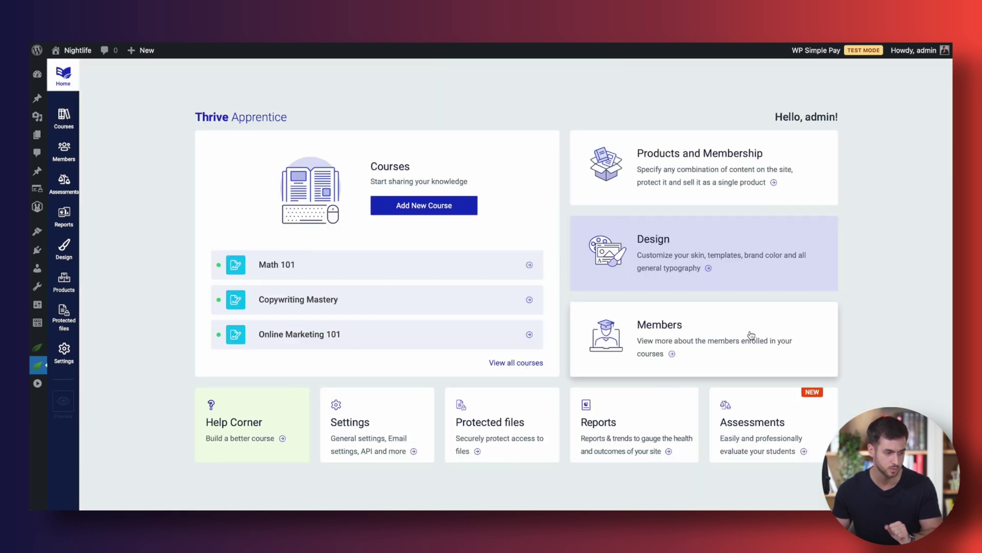
- Edit the active Test design and open its Assessment template in the template editor
{"action": "left_click", "coordinate": [680, 257]}
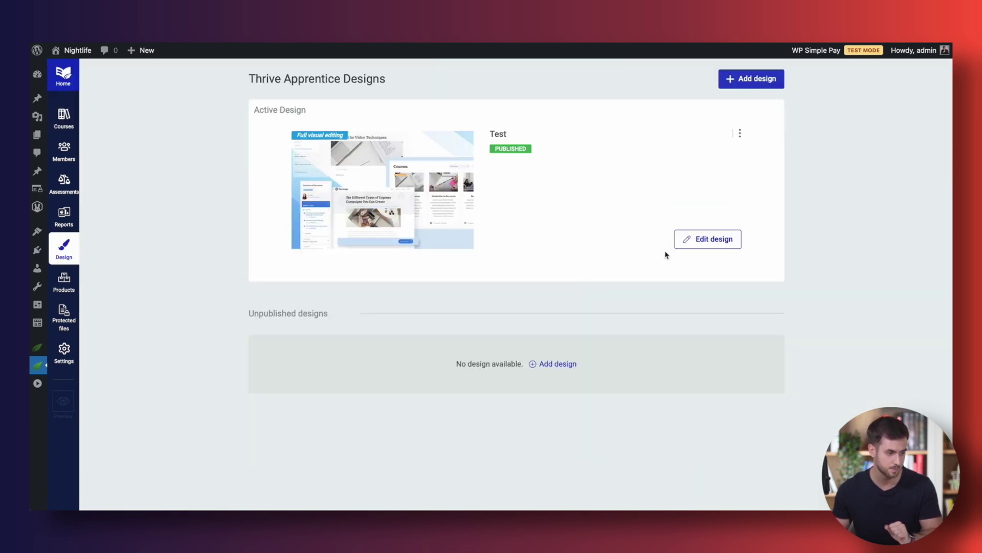
{"action": "left_click", "coordinate": [686, 245]}
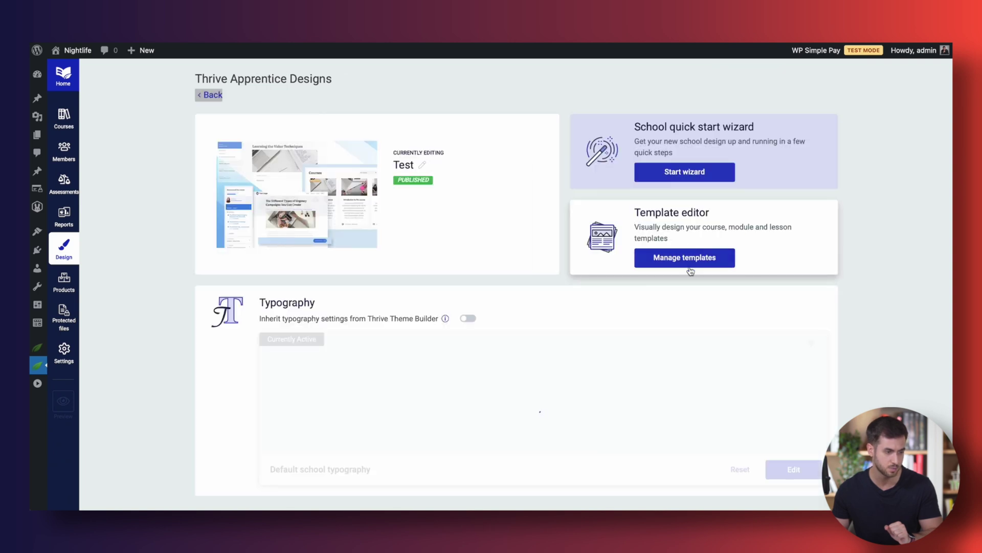
{"action": "left_click", "coordinate": [648, 260]}
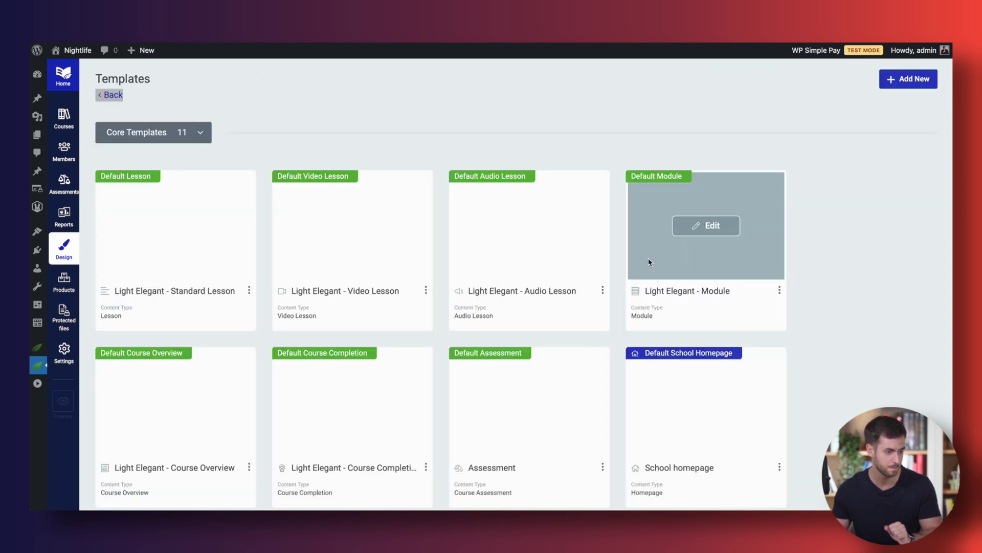
{"action": "scroll", "coordinate": [393, 317], "scroll_direction": "down", "scroll_amount": 2}
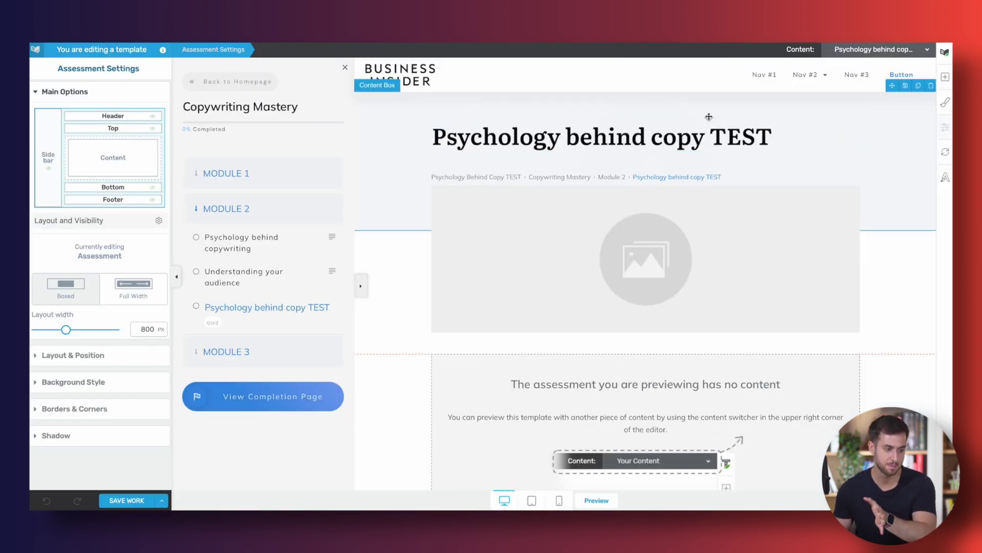
- Select the template's assessment block, enter its design editing mode, and move the editing bar top-left
{"action": "scroll", "coordinate": [630, 329], "scroll_direction": "down", "scroll_amount": 8}
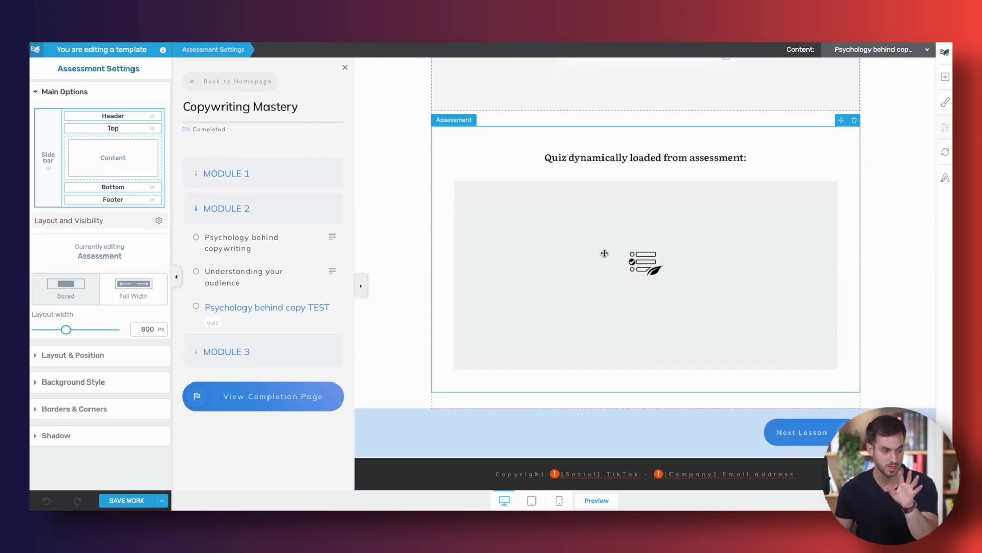
{"action": "left_click", "coordinate": [600, 228]}
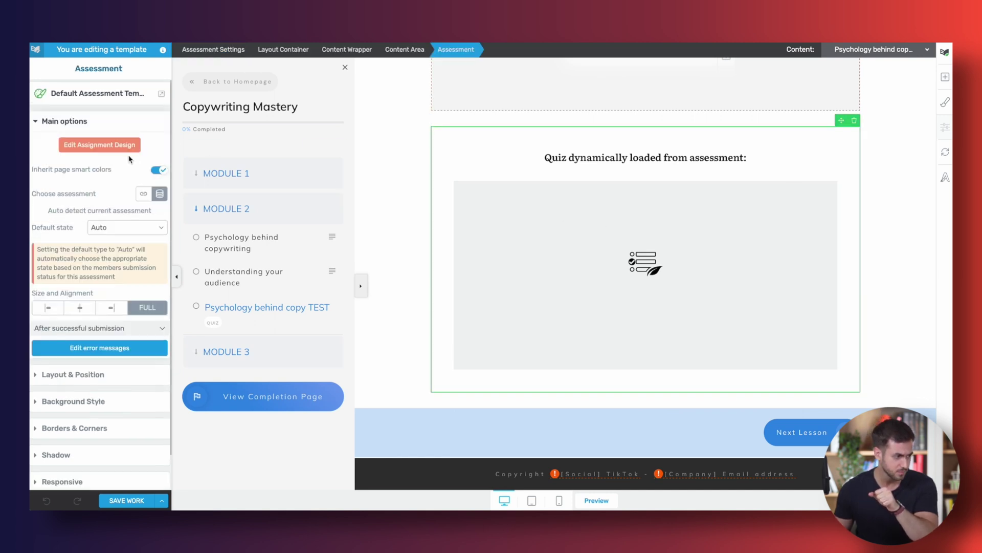
{"action": "left_click", "coordinate": [97, 147]}
{"action": "left_click_drag", "start_coordinate": [419, 469], "coordinate": [188, 107]}
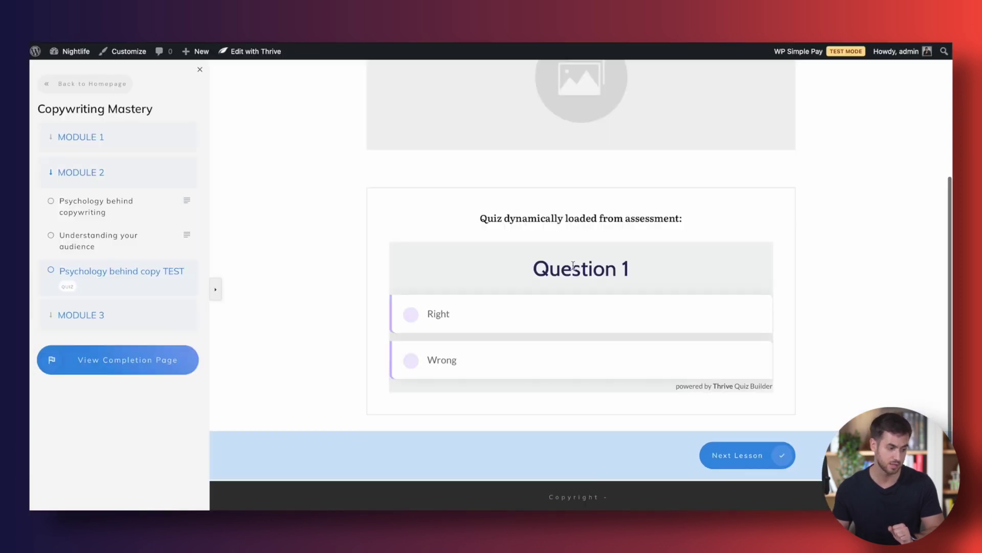
- Answer Questions 1 and 2 with Right in the live Psychology behind copy TEST quiz
{"action": "left_click", "coordinate": [537, 313]}
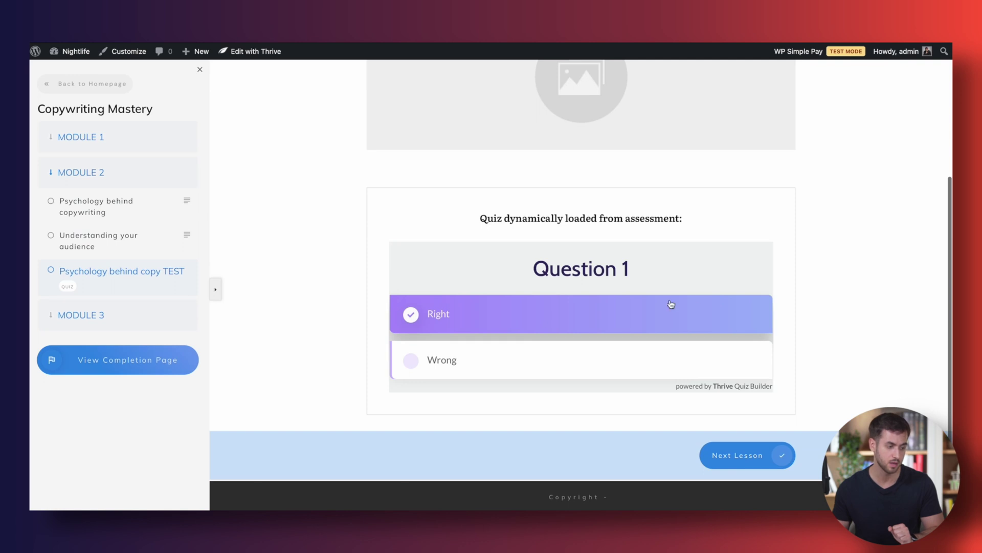
{"action": "left_click", "coordinate": [511, 304]}
{"action": "left_click", "coordinate": [585, 307]}
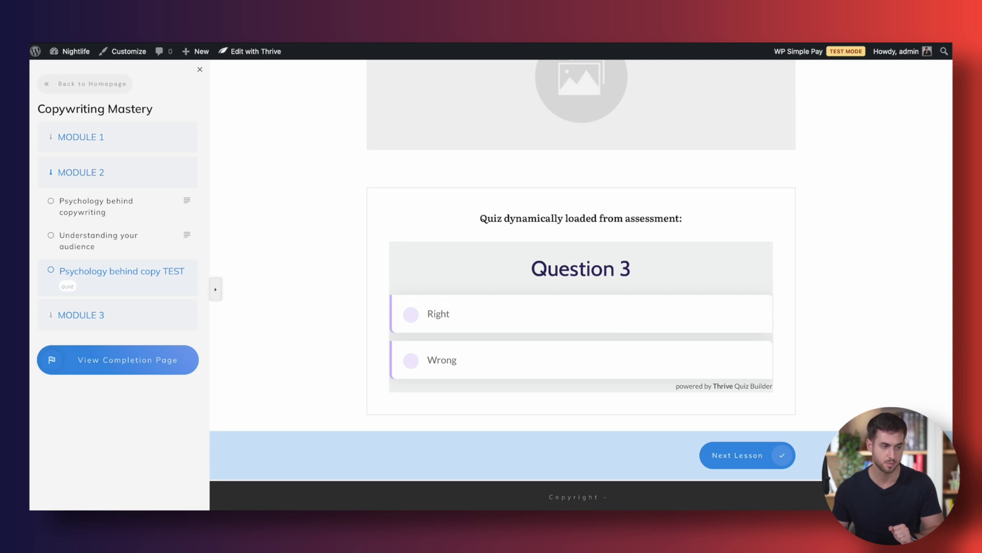
{"action": "mouse_move", "coordinate": [626, 42]}
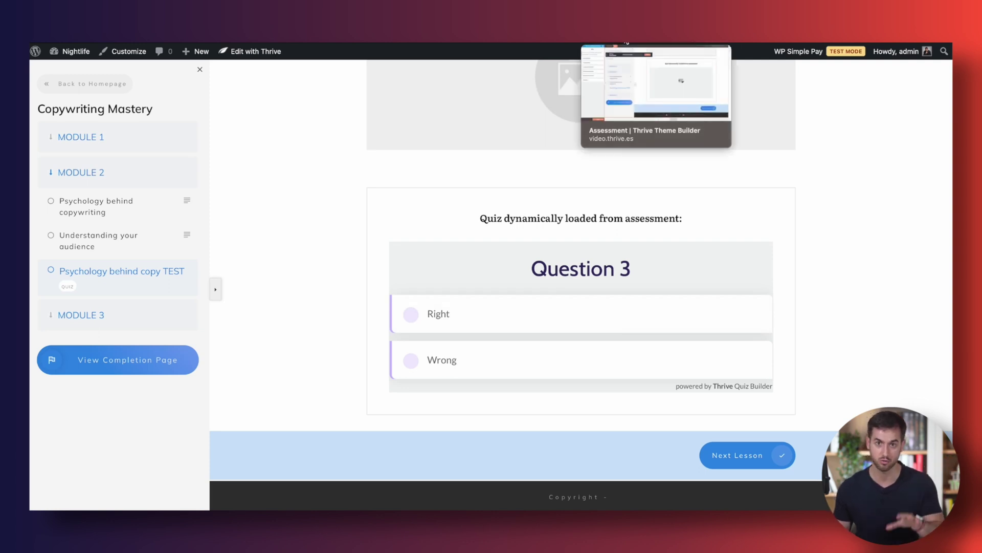
- Back in the template editor, switch the assessment design to the Assignment upload state
{"action": "left_click", "coordinate": [626, 43]}
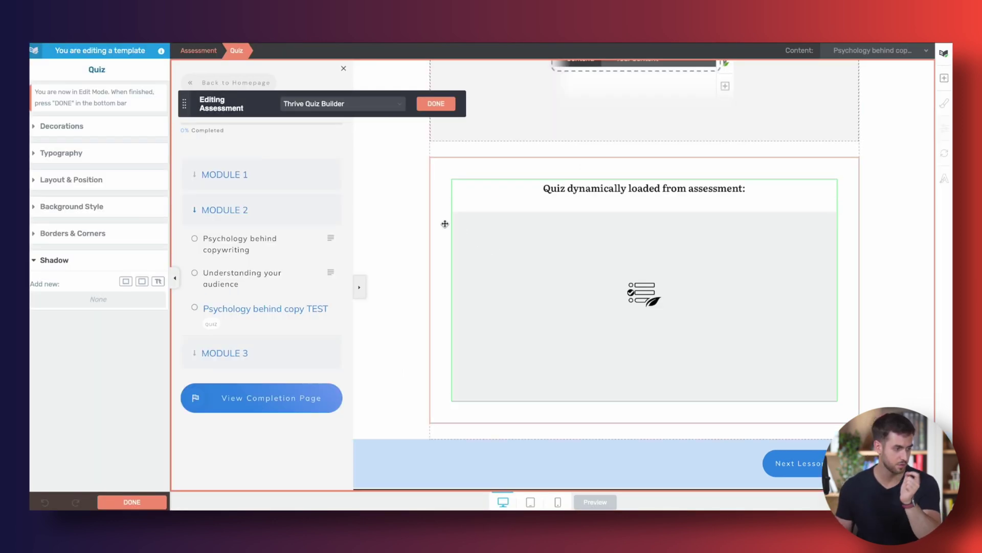
{"action": "left_click", "coordinate": [362, 106]}
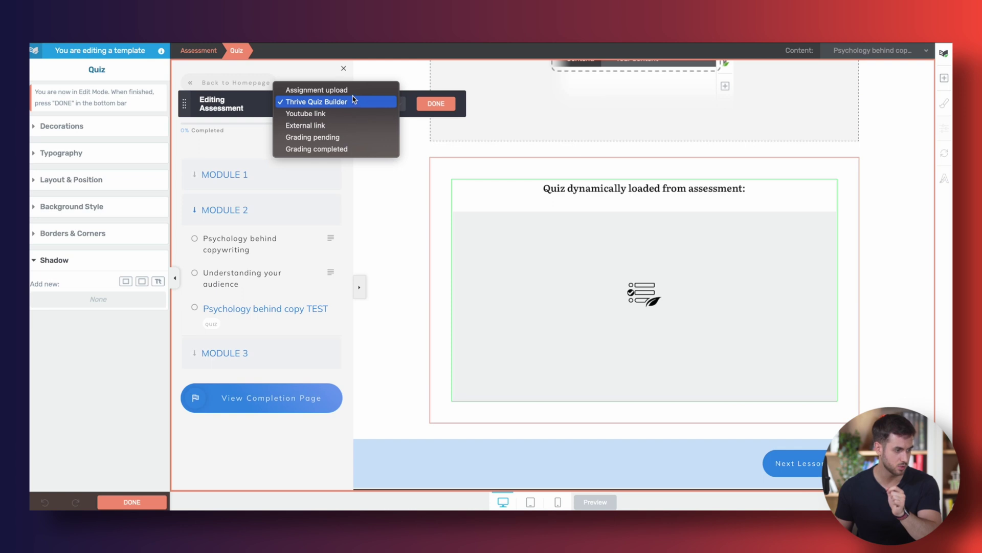
{"action": "left_click", "coordinate": [352, 91]}
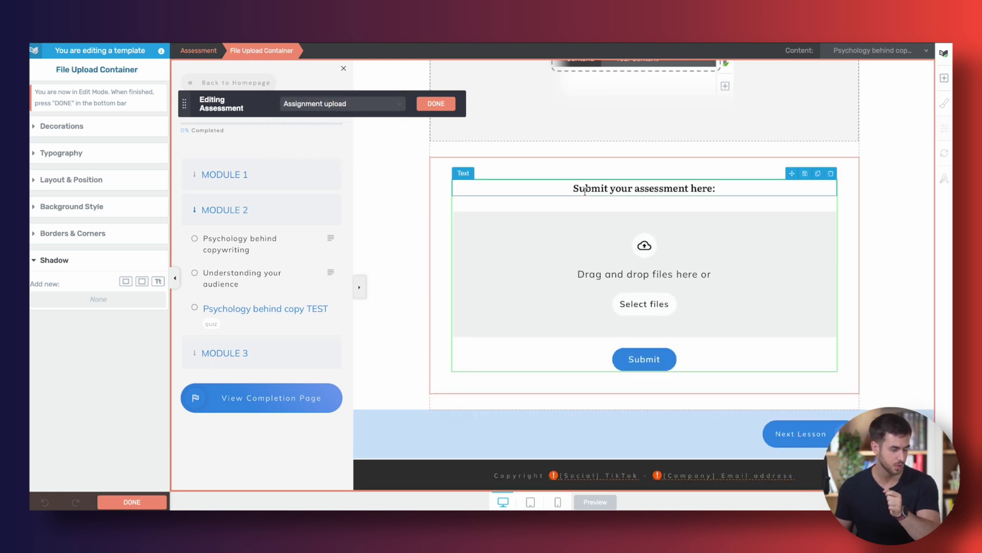
{"action": "left_click", "coordinate": [123, 128]}
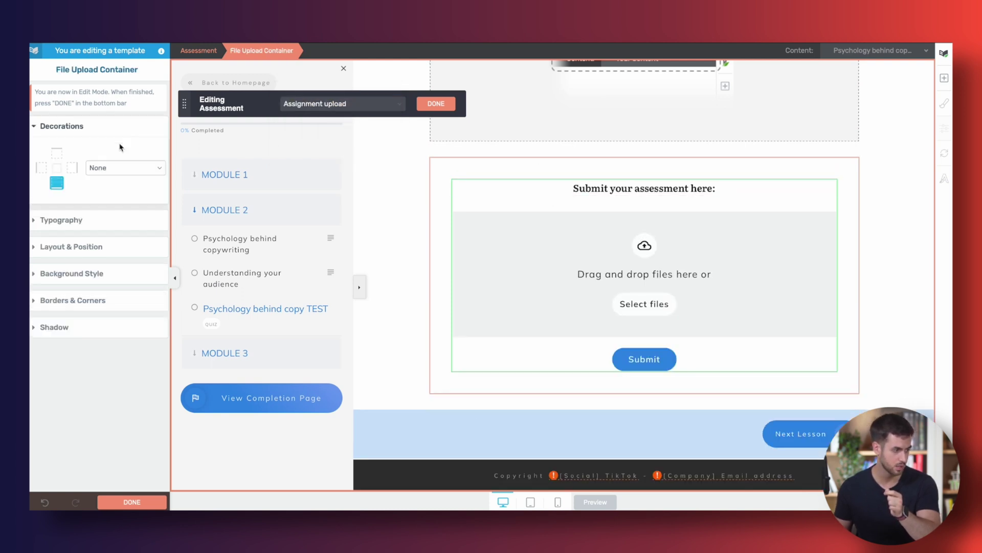
- Color the file upload's cloud icon #567b95
{"action": "left_click", "coordinate": [544, 267]}
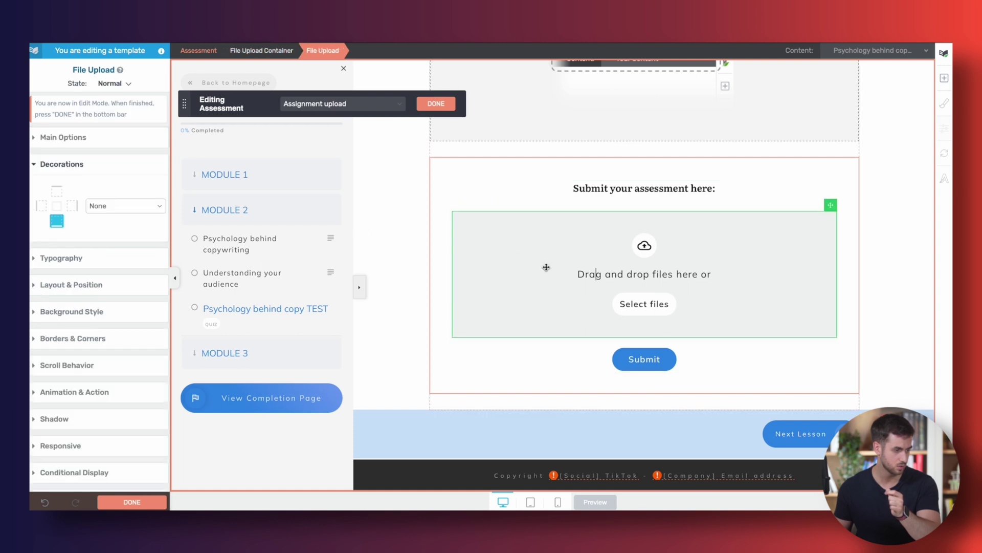
{"action": "left_click", "coordinate": [91, 139]}
{"action": "left_click", "coordinate": [96, 161]}
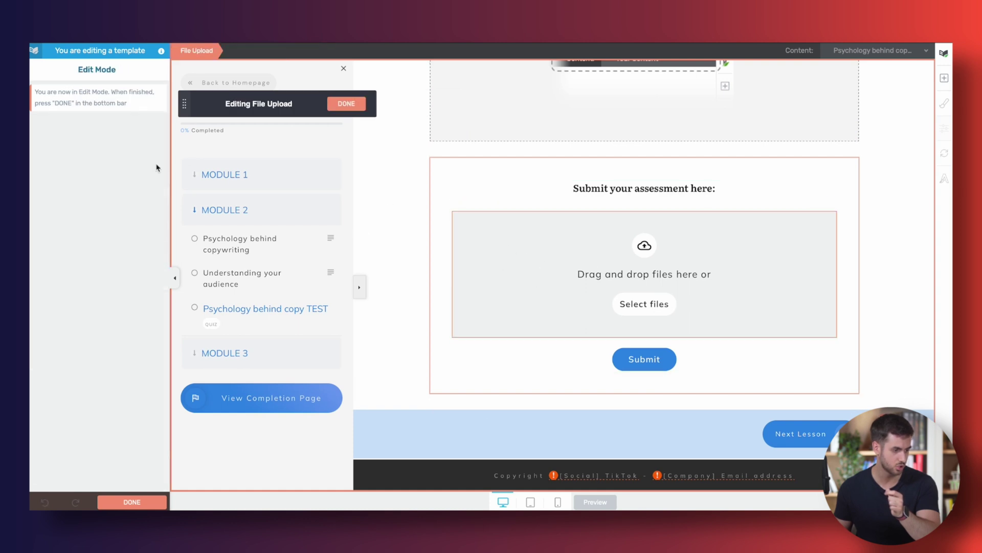
{"action": "left_click", "coordinate": [644, 246]}
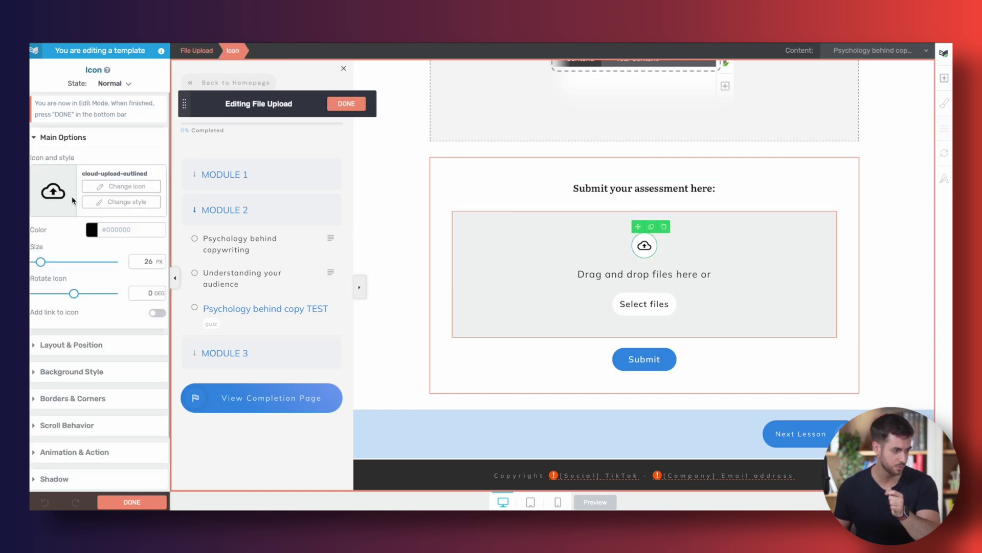
{"action": "left_click", "coordinate": [92, 176]}
{"action": "left_click", "coordinate": [51, 370]}
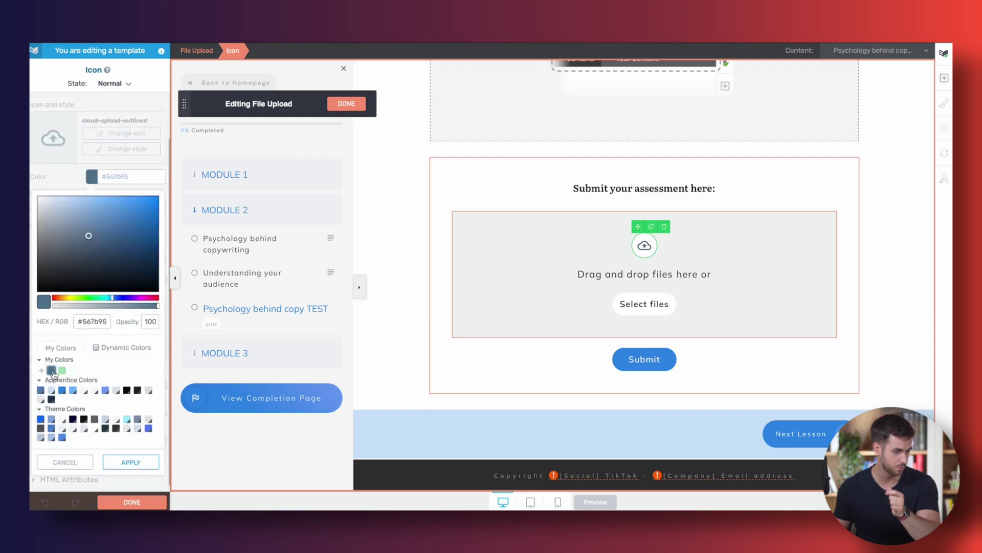
{"action": "left_click", "coordinate": [131, 462]}
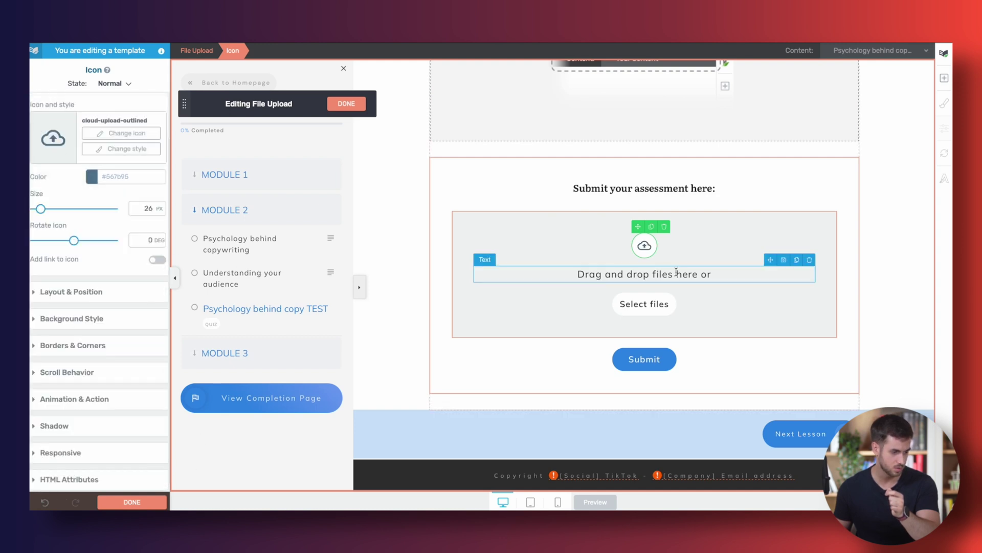
- Color the Select files text Dark Accent blue #5085be
{"action": "double_click", "coordinate": [649, 303]}
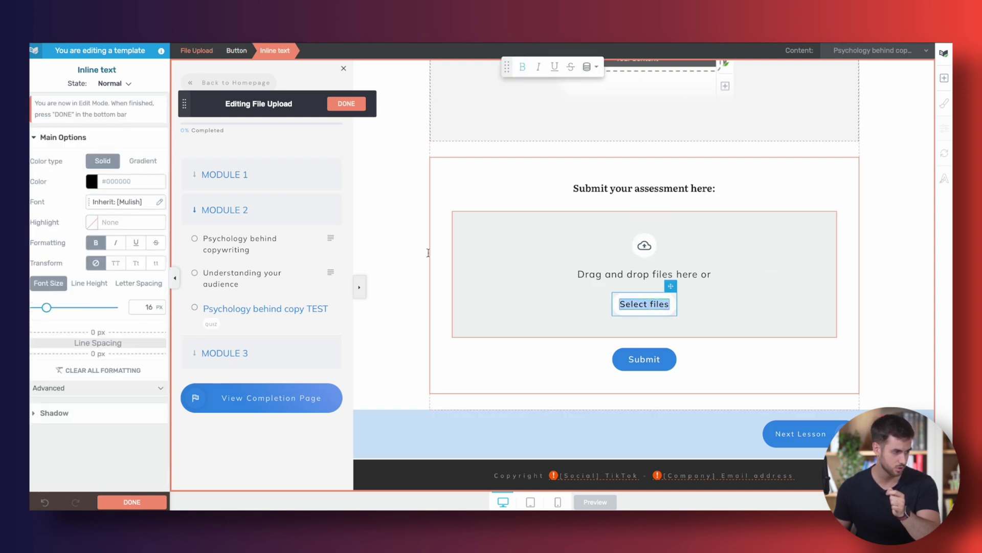
{"action": "left_click", "coordinate": [92, 181]}
{"action": "left_click", "coordinate": [40, 394]}
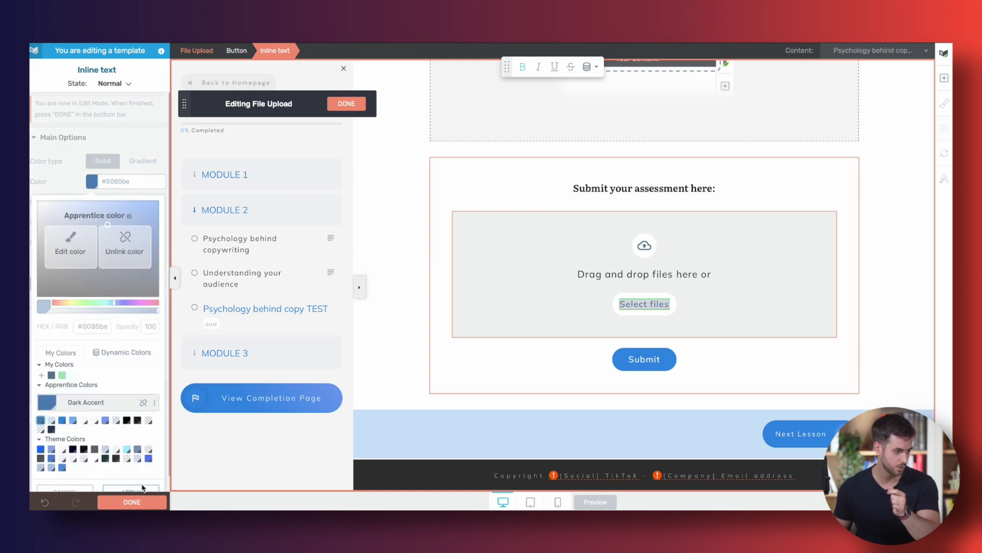
{"action": "left_click", "coordinate": [143, 487]}
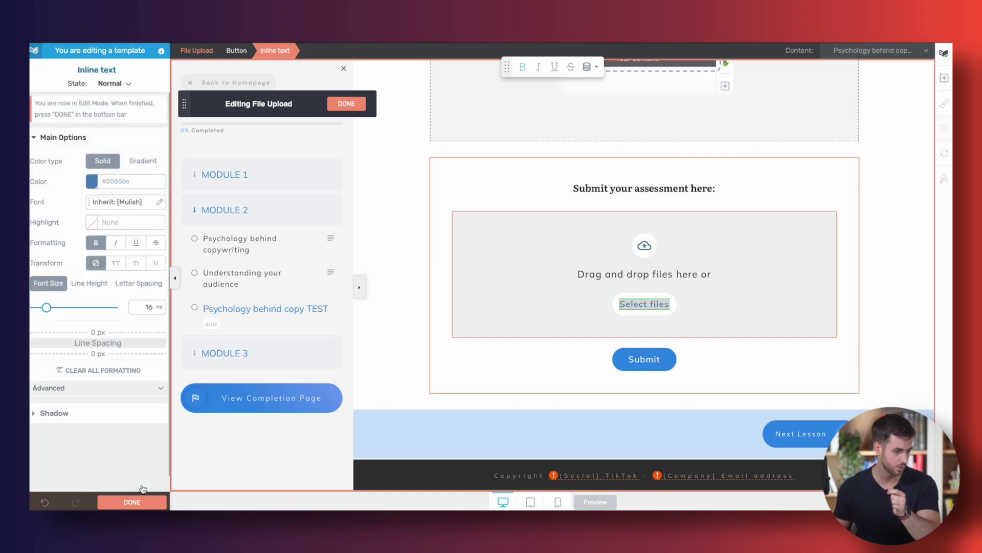
{"action": "left_click", "coordinate": [351, 103]}
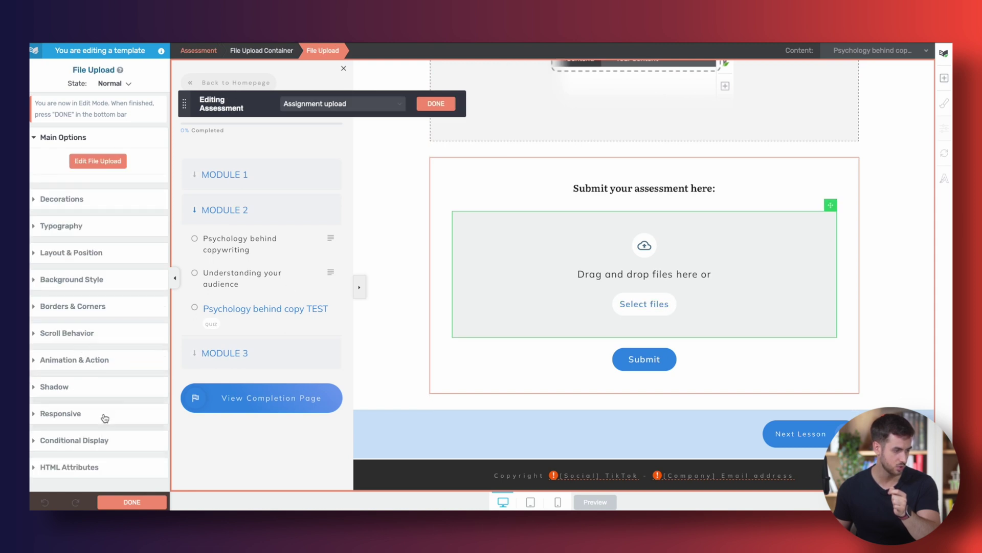
- Give the upload area a 10 px corner radius
{"action": "left_click", "coordinate": [103, 311]}
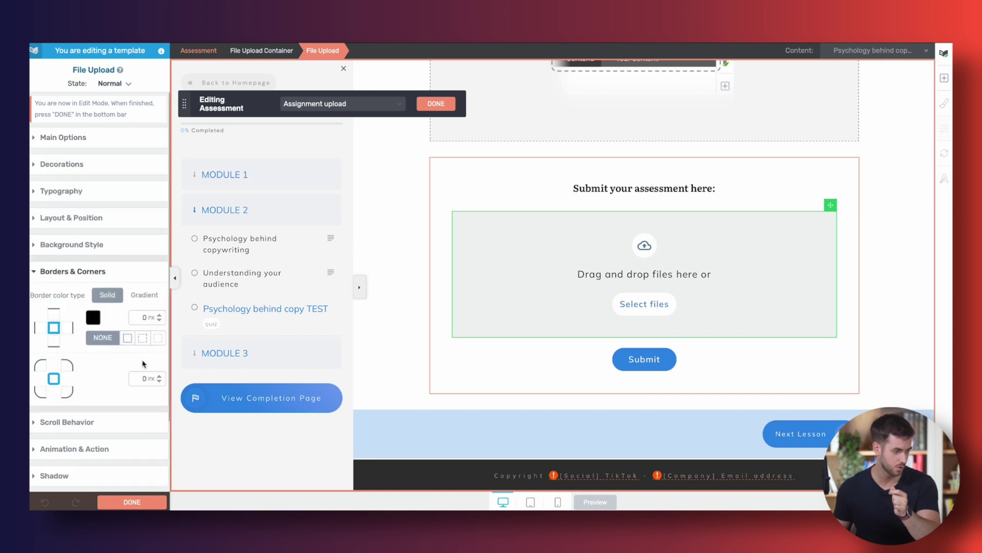
{"action": "left_click", "coordinate": [144, 378]}
{"action": "type", "text": "10"}
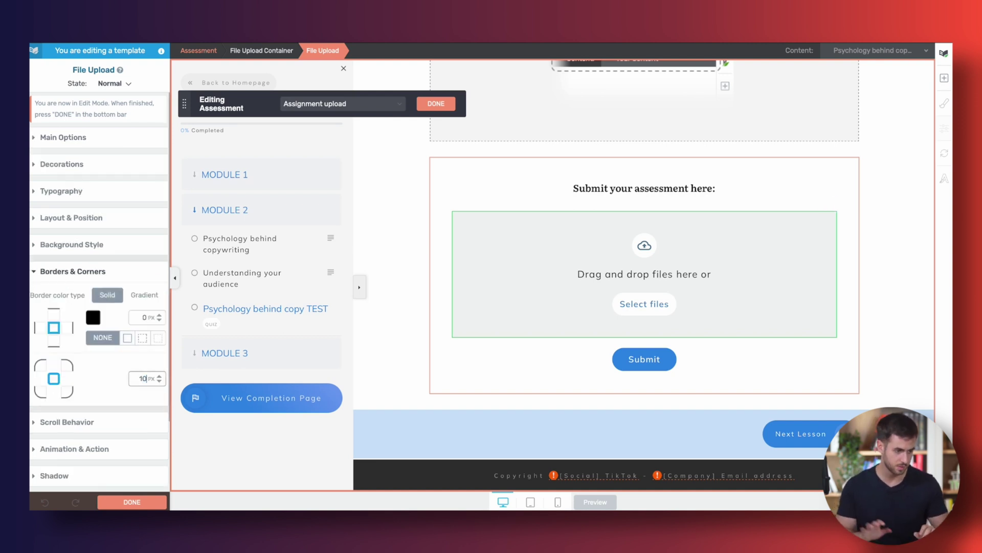
{"action": "left_click", "coordinate": [522, 368]}
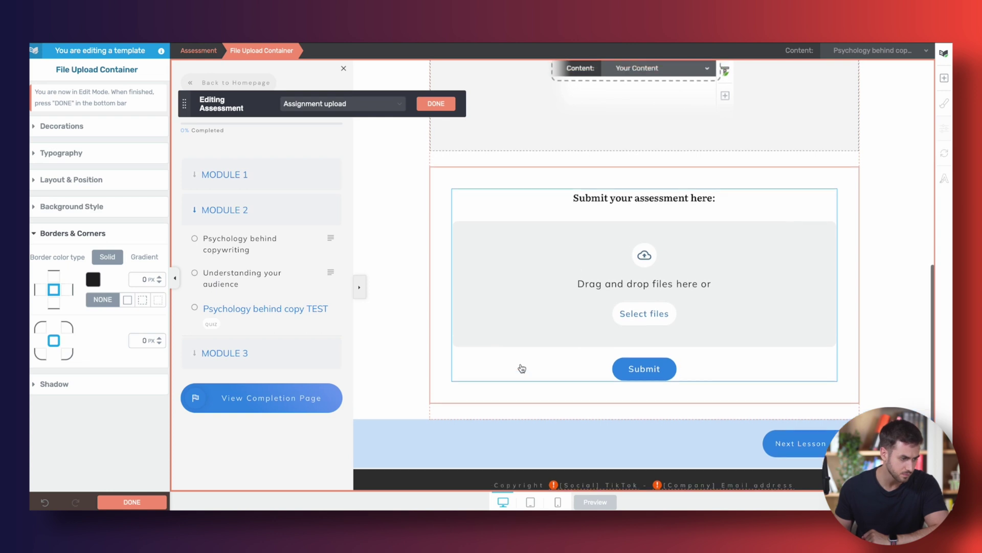
- Preview the Youtube link template, then switch the editor to the Grading pending template
{"action": "left_click", "coordinate": [367, 104]}
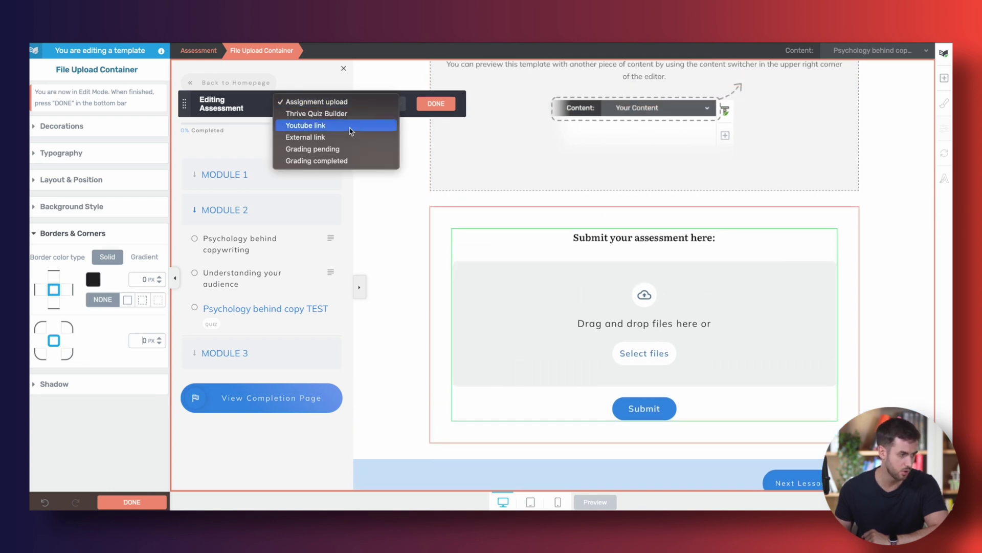
{"action": "left_click", "coordinate": [358, 126]}
{"action": "scroll", "coordinate": [537, 237], "scroll_direction": "down", "scroll_amount": 2}
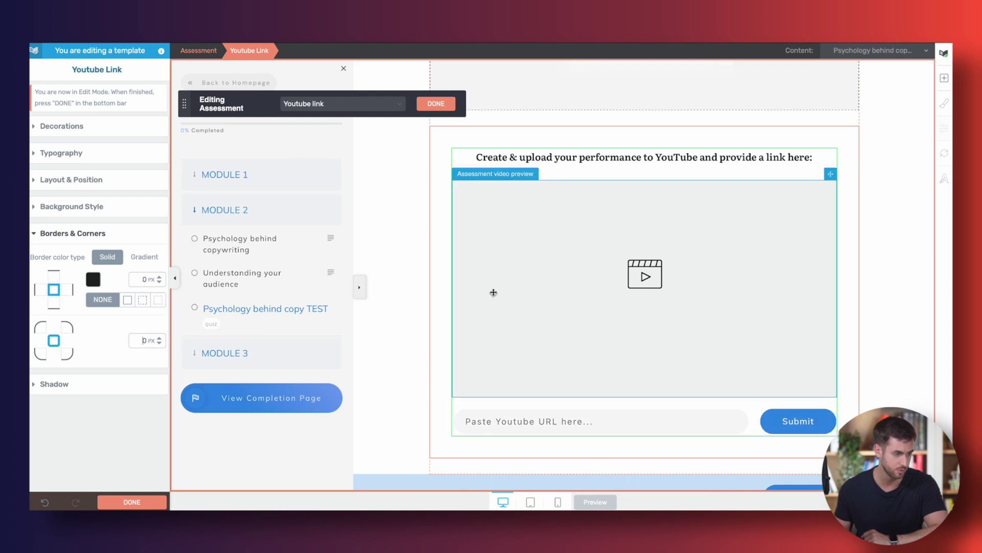
{"action": "scroll", "coordinate": [493, 290], "scroll_direction": "up", "scroll_amount": 1}
{"action": "left_click", "coordinate": [318, 104]}
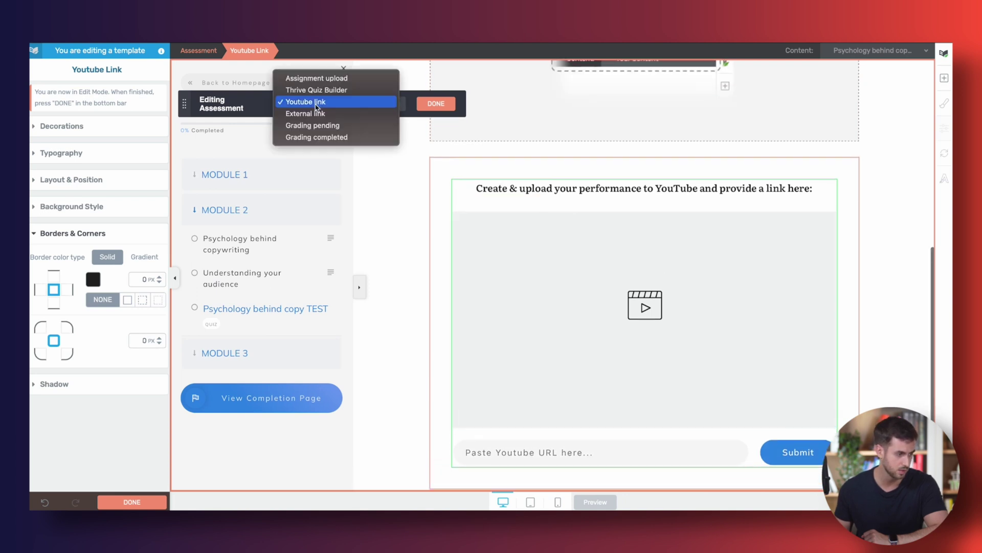
{"action": "left_click", "coordinate": [335, 132]}
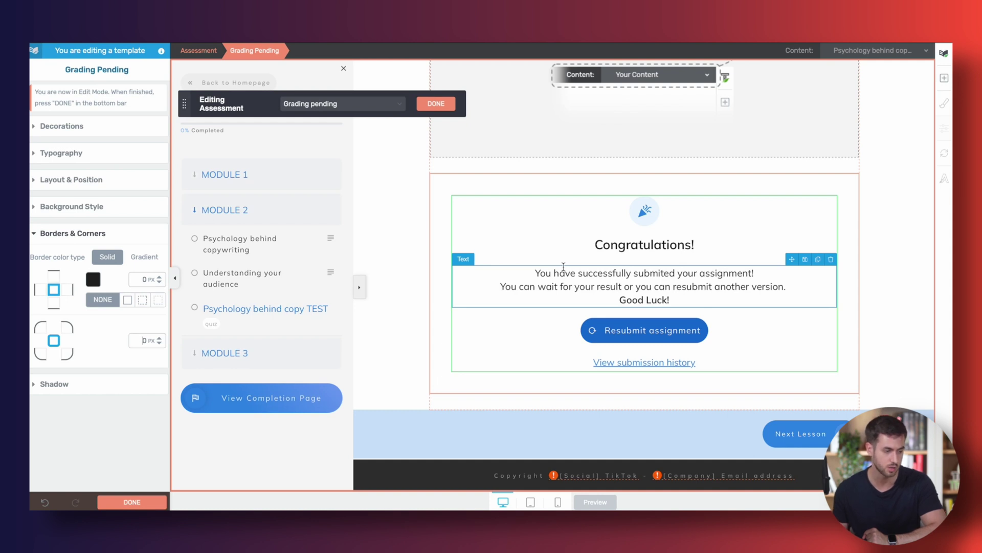
- Replace the Congratulations! heading with 'All set! We're in the process of reviewing your assessment!'
{"action": "triple_click", "coordinate": [629, 271]}
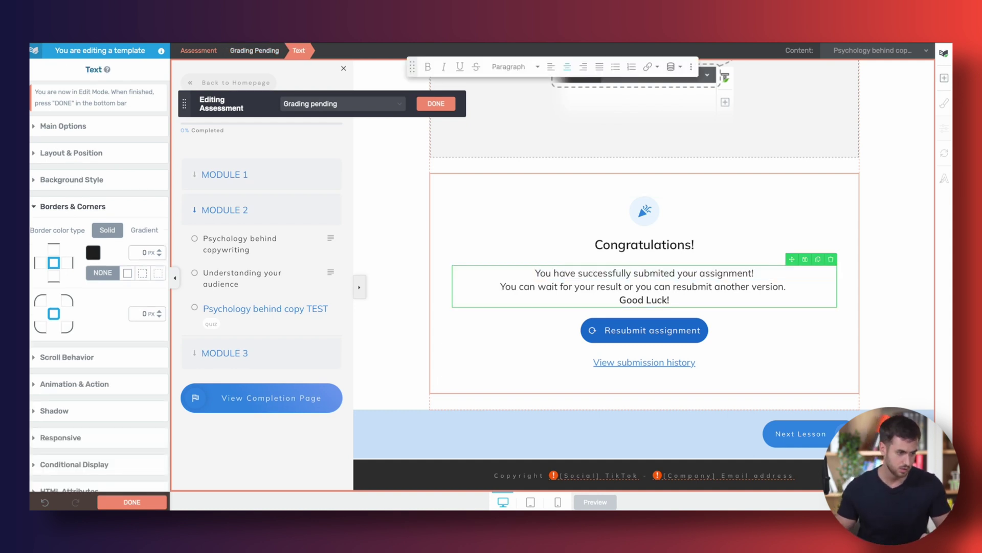
{"action": "left_click", "coordinate": [640, 244]}
{"action": "key", "text": "ctrl+a"}
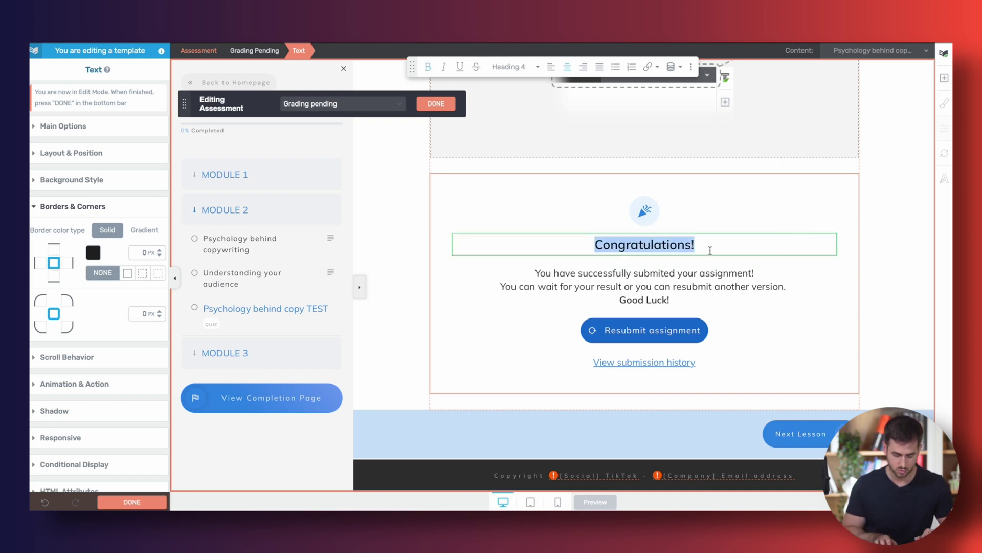
{"action": "type", "text": "All set! W"}
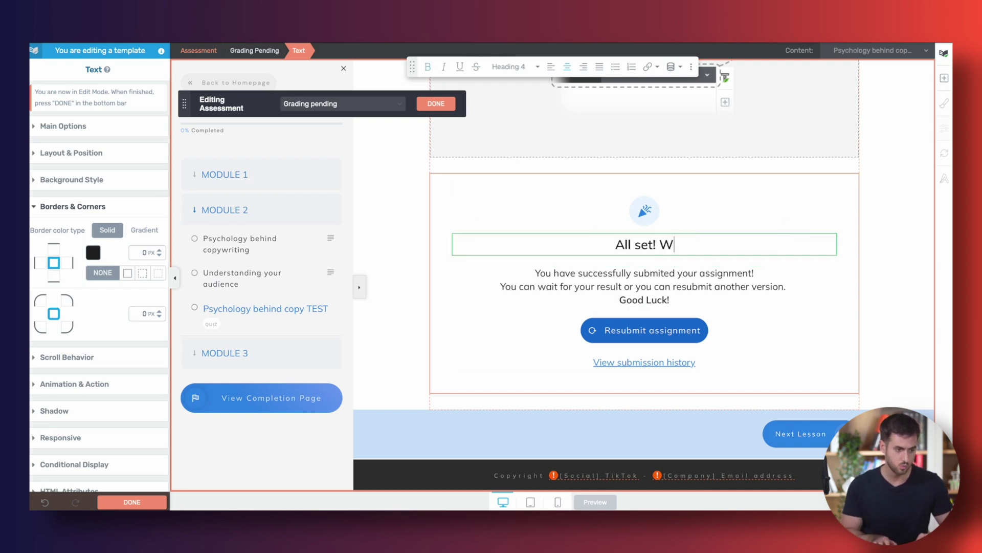
{"action": "type", "text": "e're in the proce"}
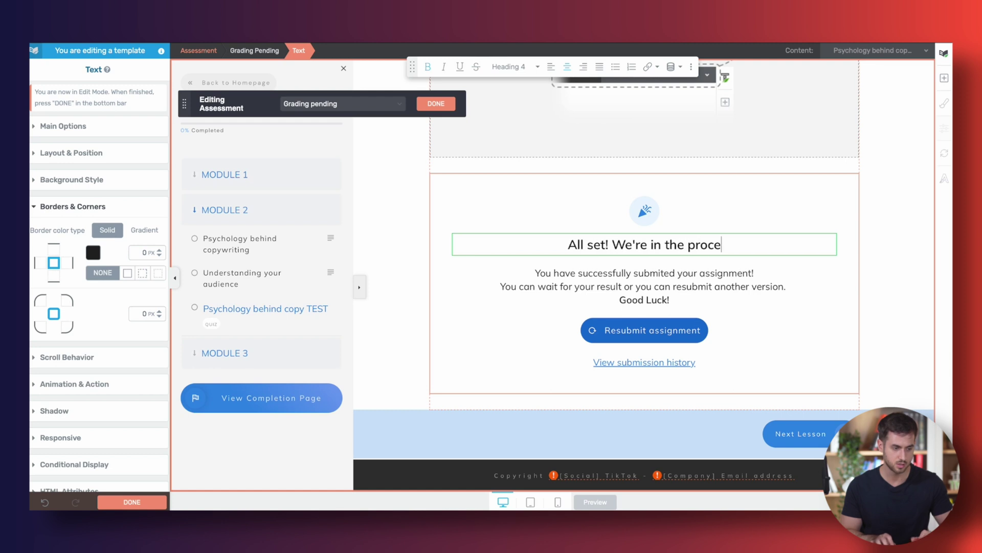
{"action": "type", "text": "ss of reviewing"}
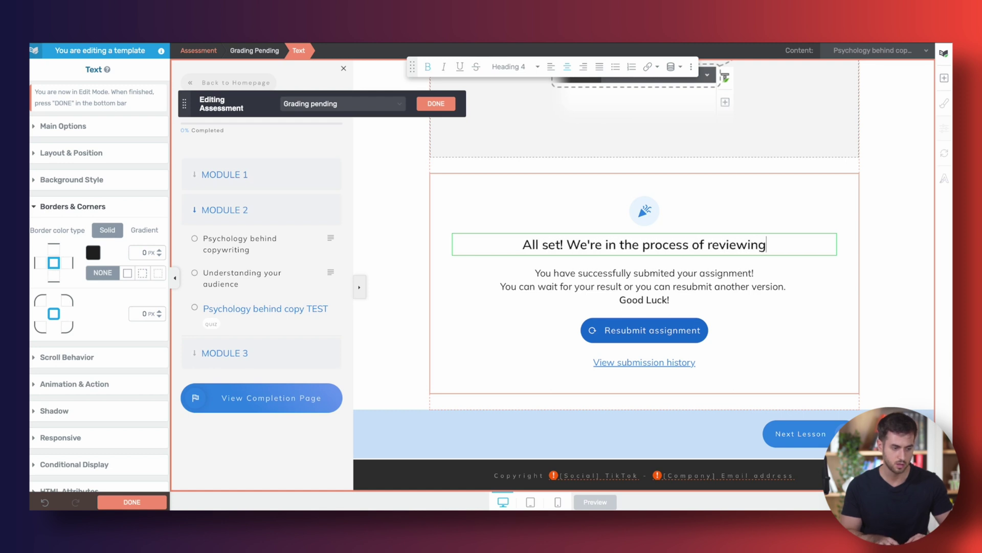
{"action": "type", "text": " your asse"}
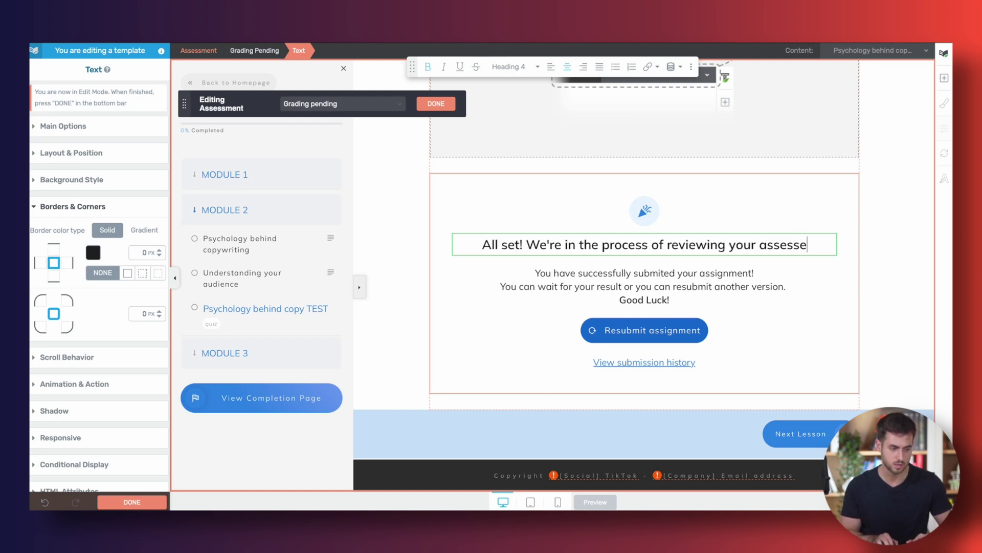
{"action": "type", "text": "ssment!"}
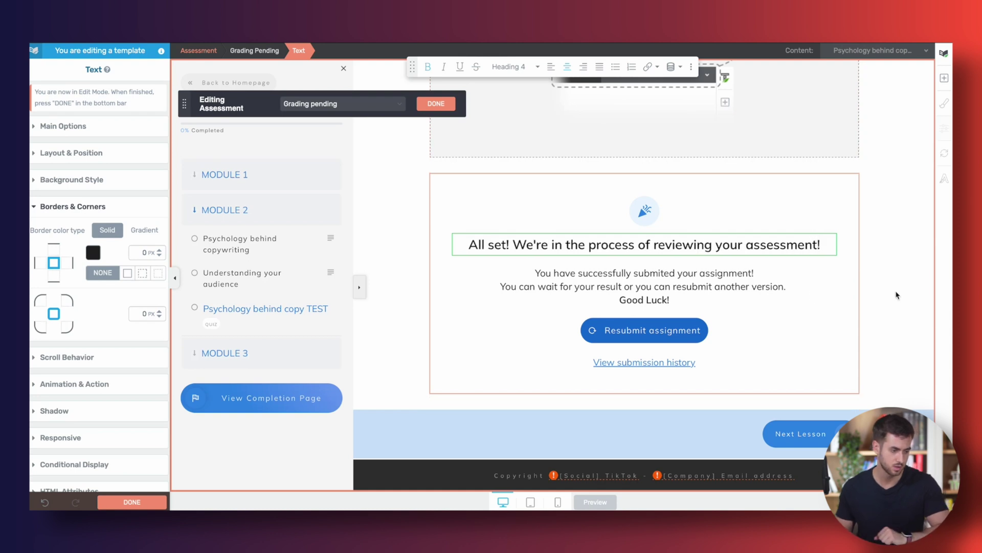
{"action": "left_click", "coordinate": [642, 314]}
{"action": "left_click", "coordinate": [635, 324]}
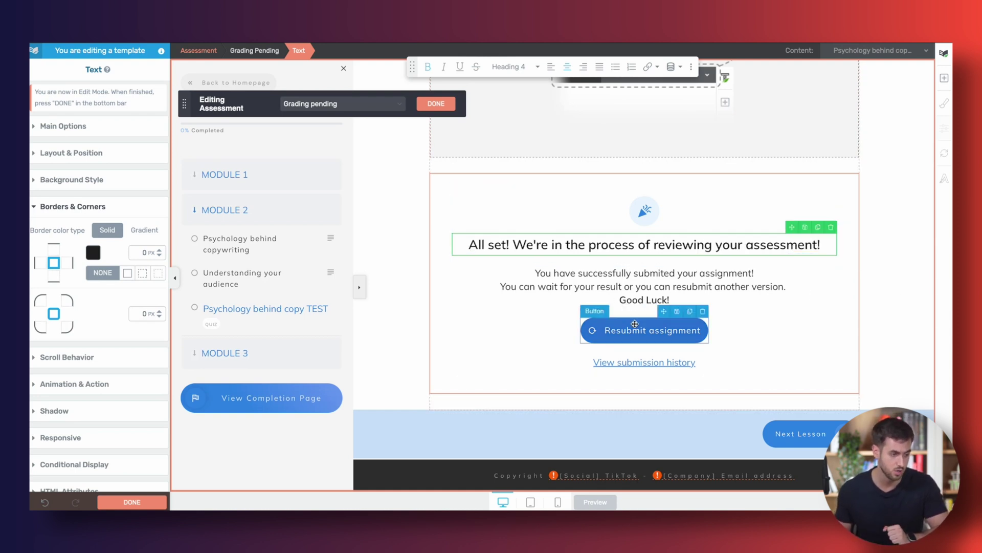
{"action": "left_click", "coordinate": [635, 324]}
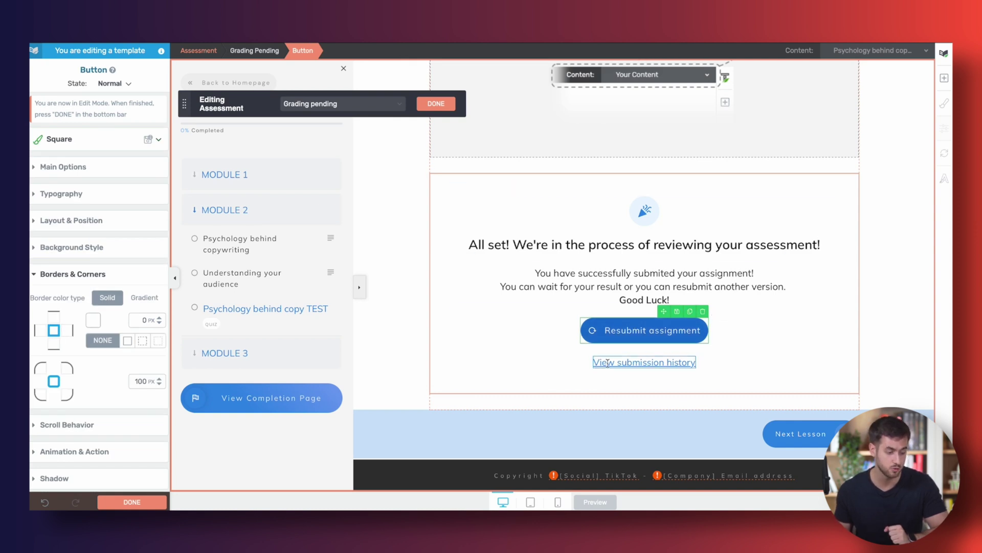
- Review the Grading completed template, then exit the template editor with DONE
{"action": "left_click", "coordinate": [325, 104]}
{"action": "left_click", "coordinate": [323, 114]}
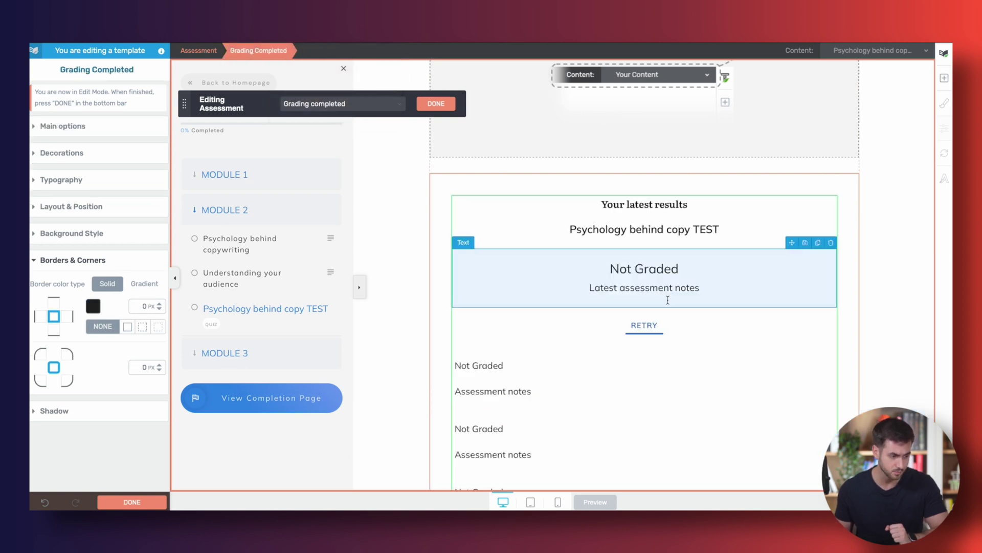
{"action": "scroll", "coordinate": [666, 296], "scroll_direction": "down", "scroll_amount": 3}
{"action": "scroll", "coordinate": [668, 300], "scroll_direction": "up", "scroll_amount": 1}
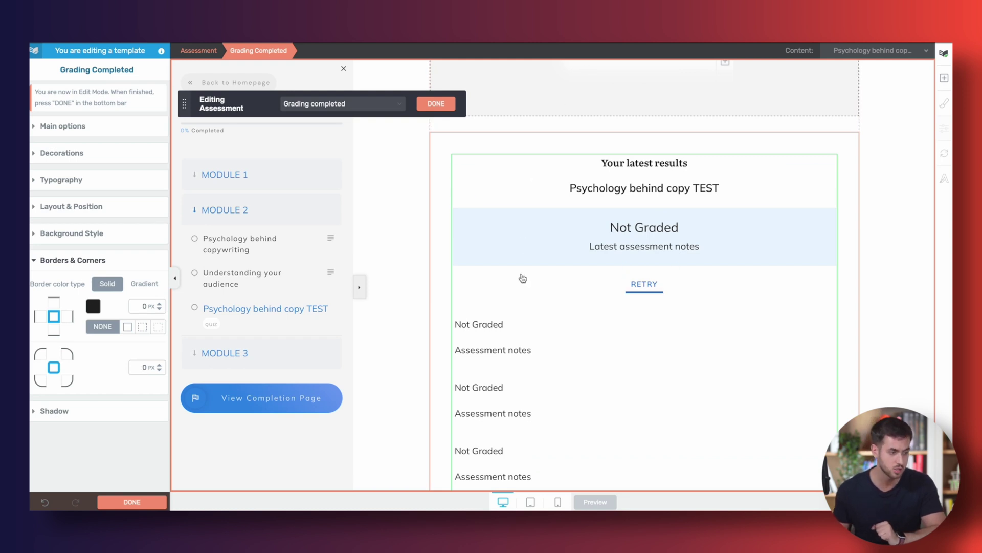
{"action": "left_click", "coordinate": [525, 232]}
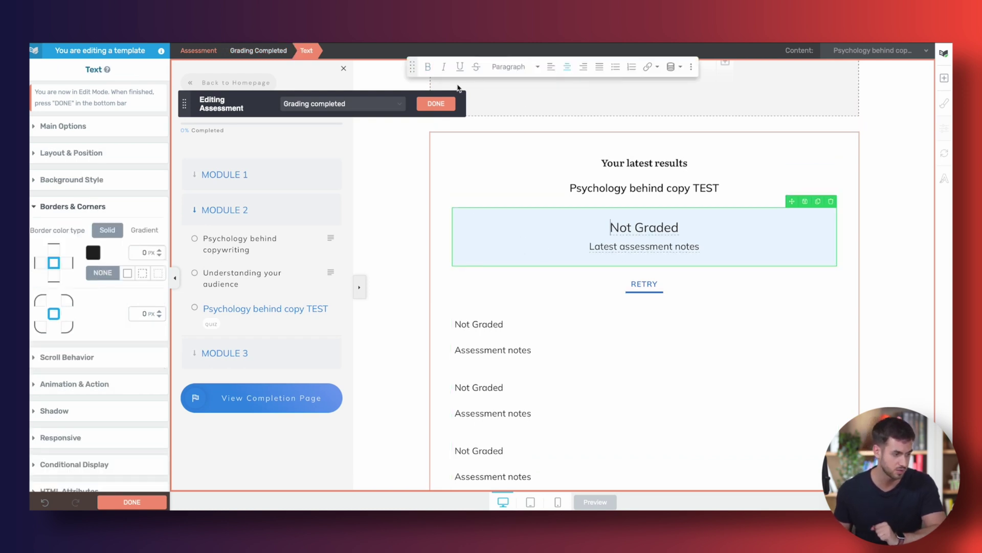
{"action": "left_click", "coordinate": [436, 103]}
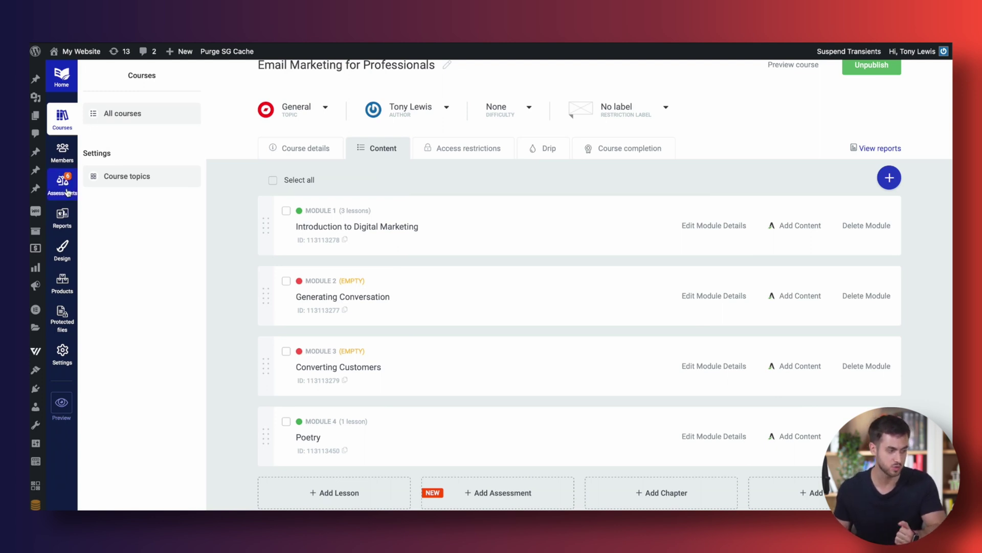
- Open the Assessments overview and scroll to the pending 'new for gray' video submission
{"action": "left_click", "coordinate": [66, 189]}
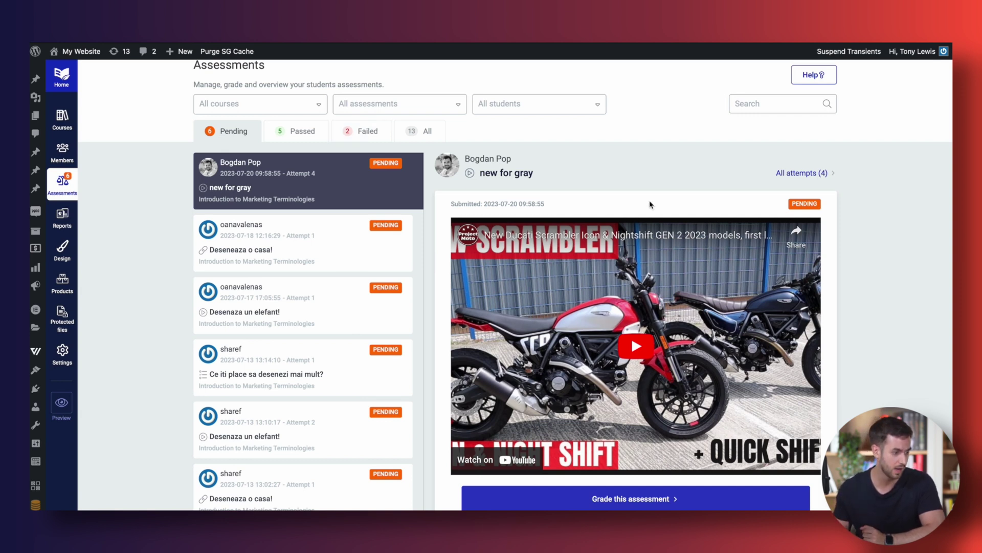
{"action": "scroll", "coordinate": [732, 195], "scroll_direction": "down", "scroll_amount": 1}
{"action": "scroll", "coordinate": [732, 195], "scroll_direction": "down", "scroll_amount": 3}
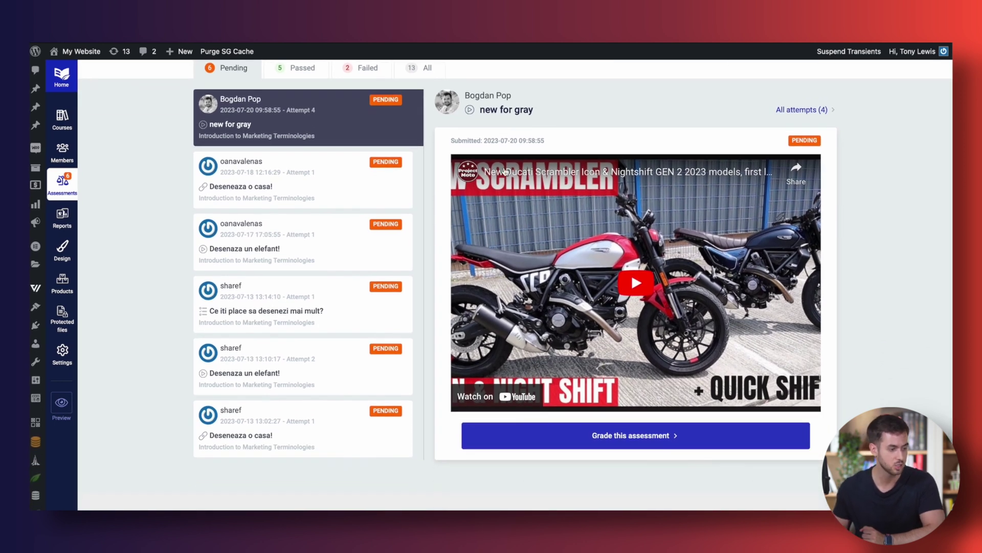
- Grade the 'new for gray' submission Fail with feedback that it isn't a welcome video
{"action": "left_click", "coordinate": [607, 435]}
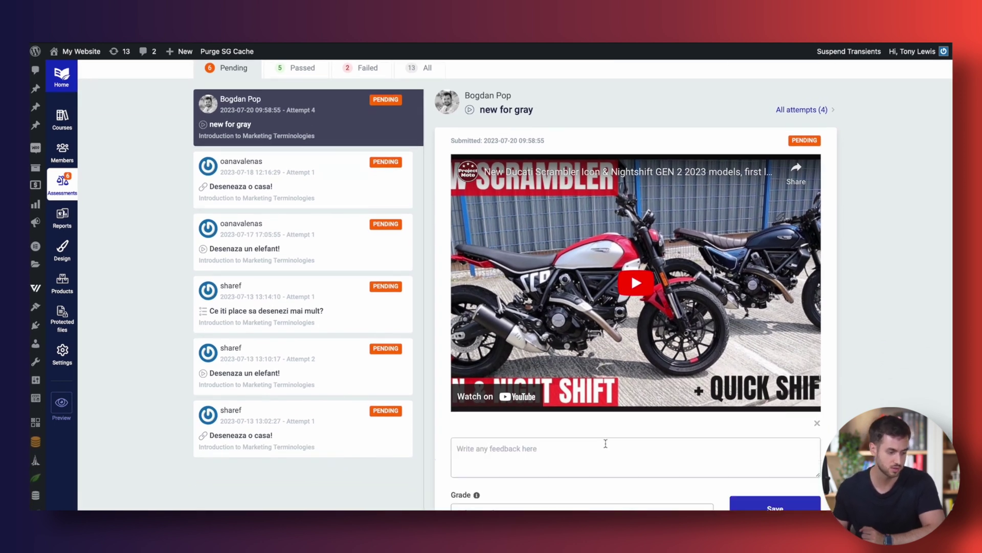
{"action": "scroll", "coordinate": [605, 444], "scroll_direction": "down", "scroll_amount": 4}
{"action": "left_click", "coordinate": [545, 393]}
{"action": "type", "text": "Hey Bogdan, this isn"}
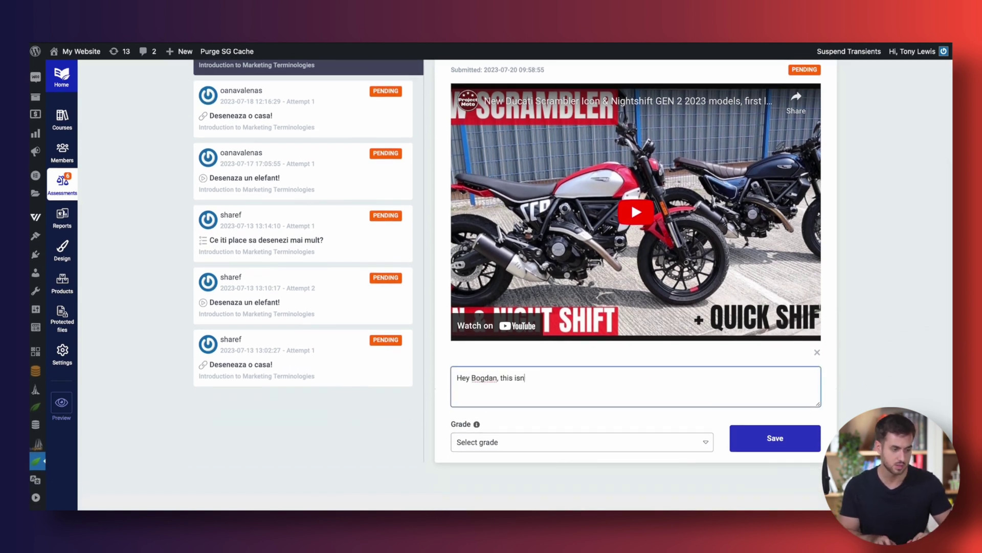
{"action": "type", "text": "'t a welcome video."}
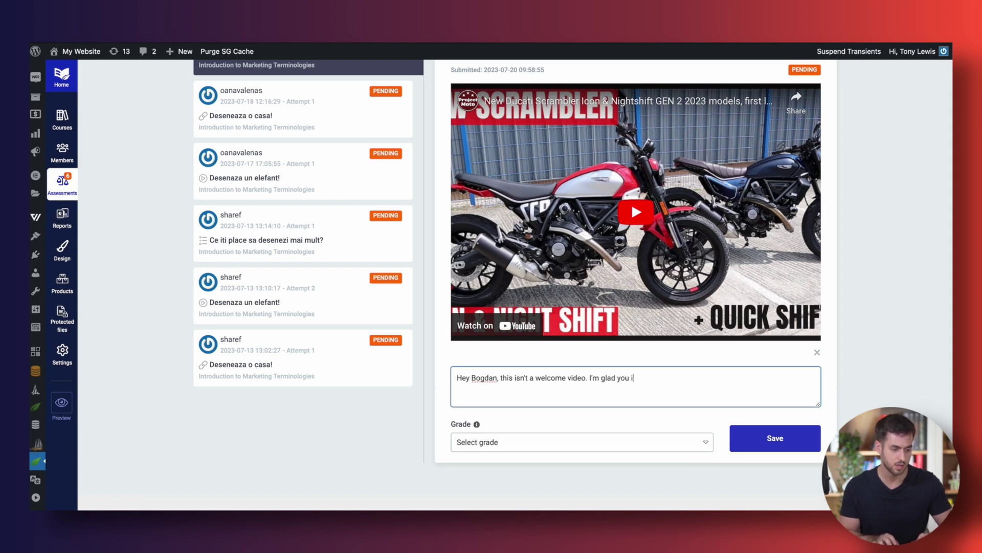
{"action": "type", "text": " I'm glad you liek your bikes, but I wanted a welcome video from you!"}
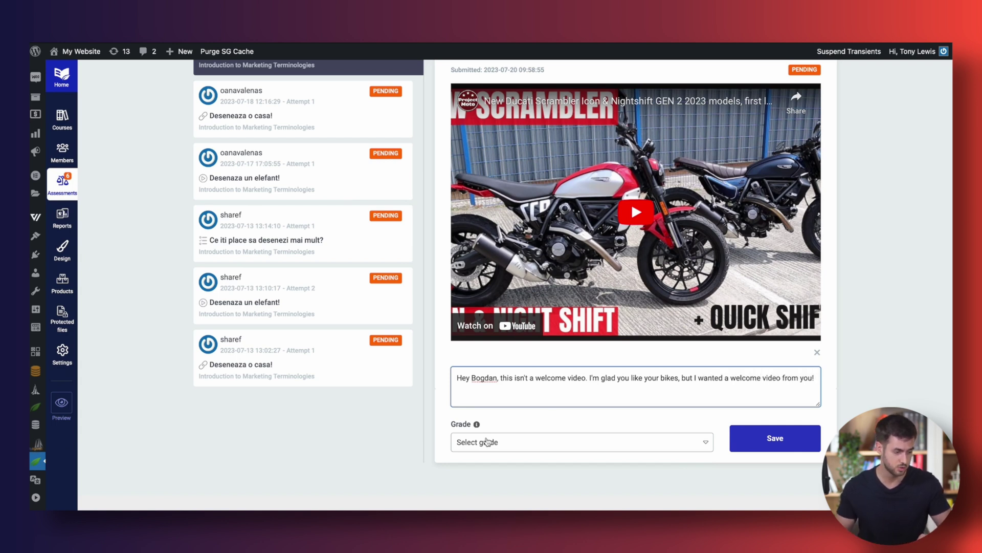
{"action": "left_click", "coordinate": [489, 442]}
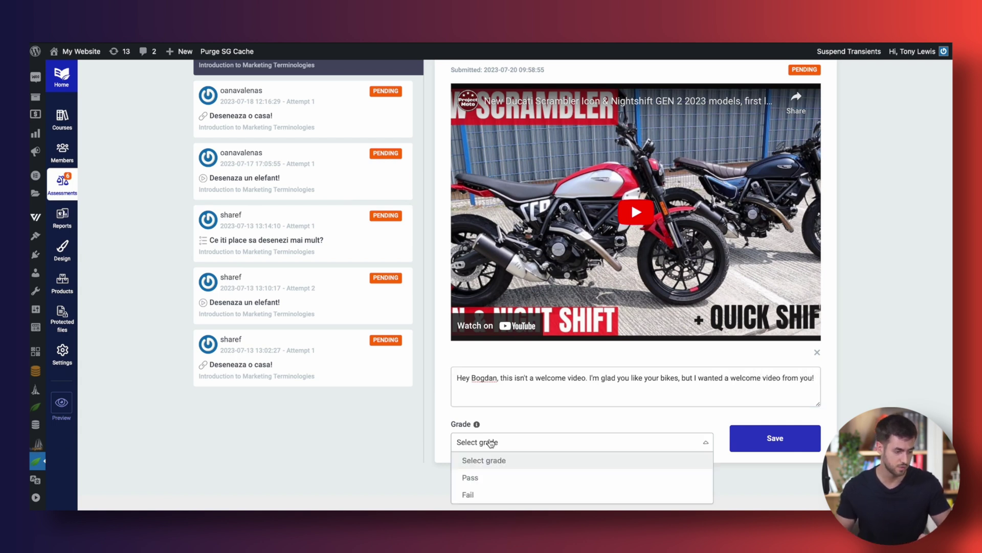
{"action": "left_click", "coordinate": [494, 496]}
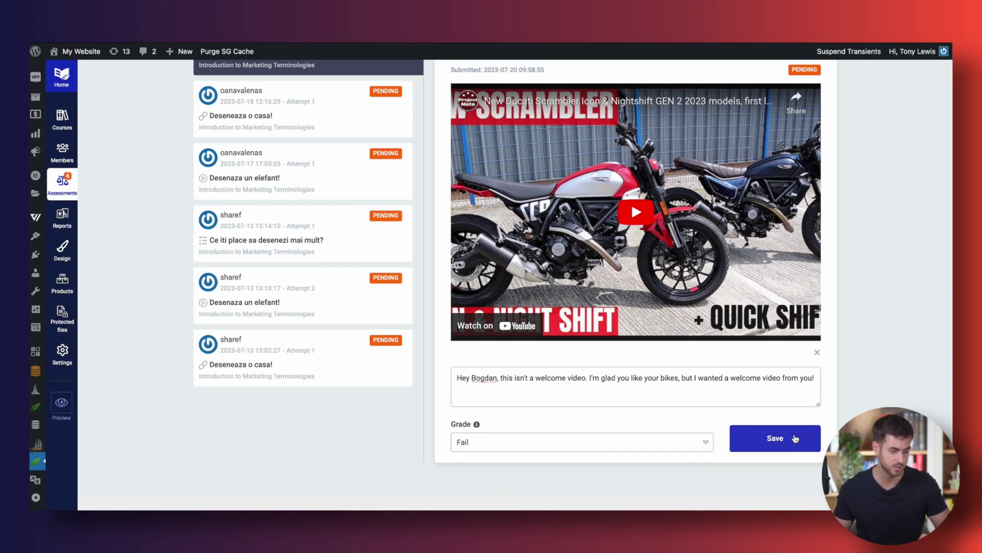
{"action": "left_click", "coordinate": [796, 439]}
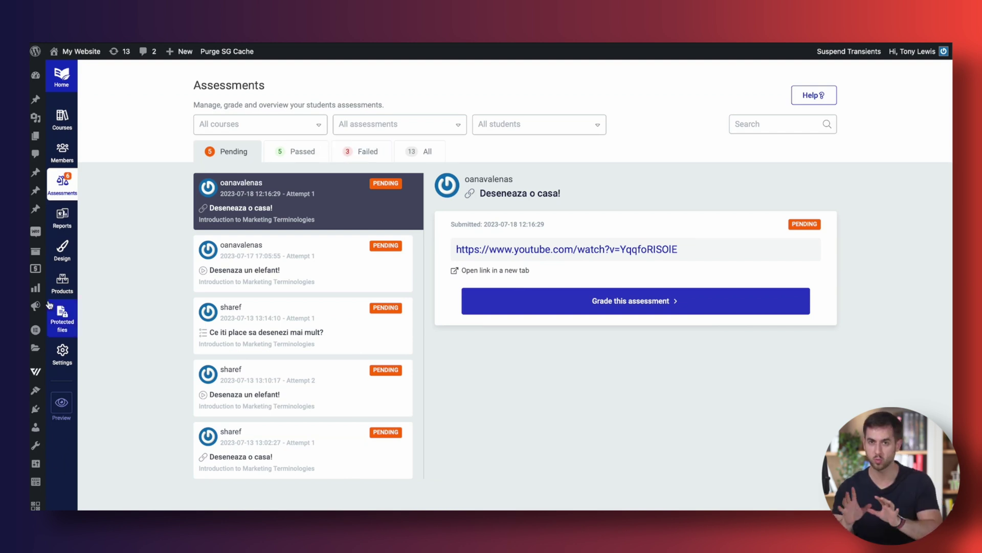
- Open the Assessment Marked email template from Settings > Email templates
{"action": "left_click", "coordinate": [68, 349]}
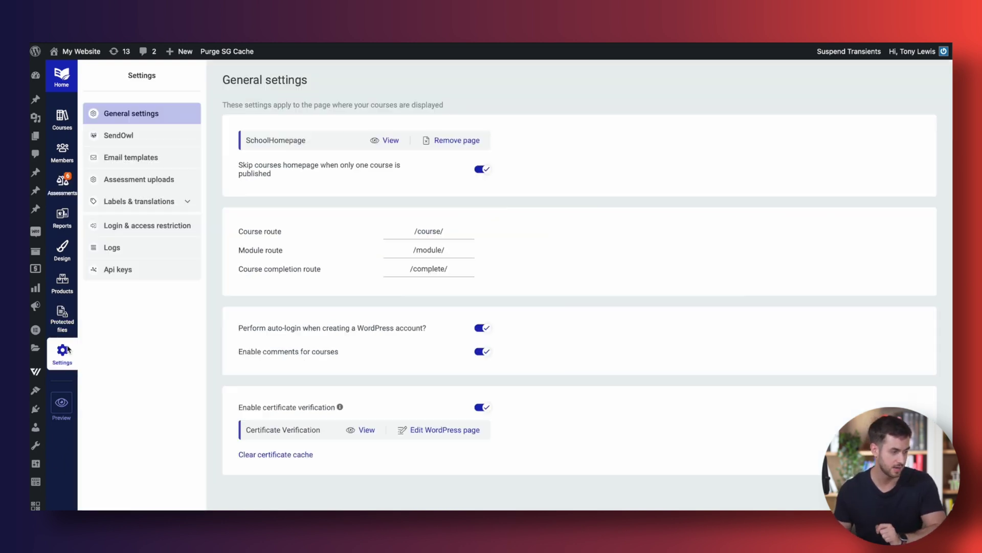
{"action": "left_click", "coordinate": [157, 161]}
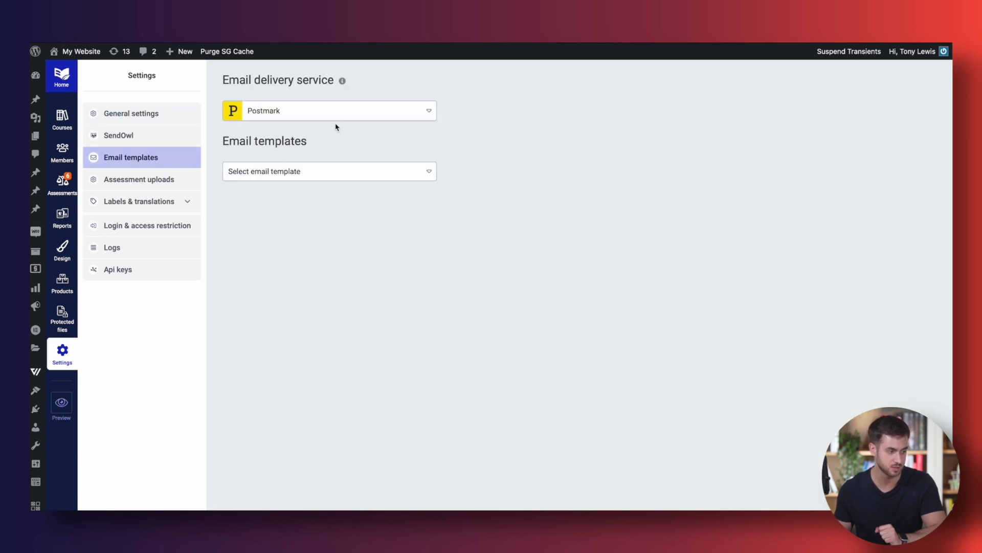
{"action": "left_click", "coordinate": [318, 170]}
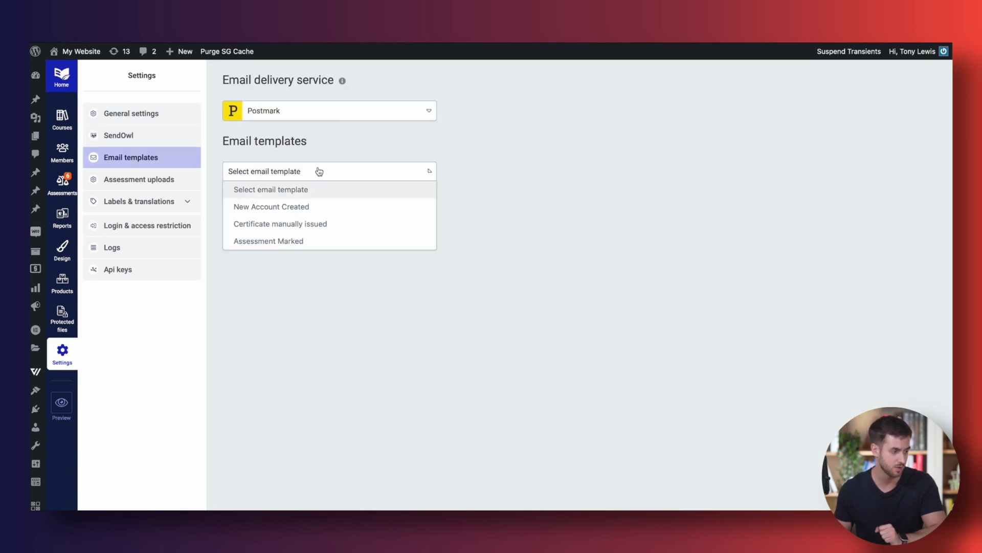
{"action": "left_click", "coordinate": [289, 242]}
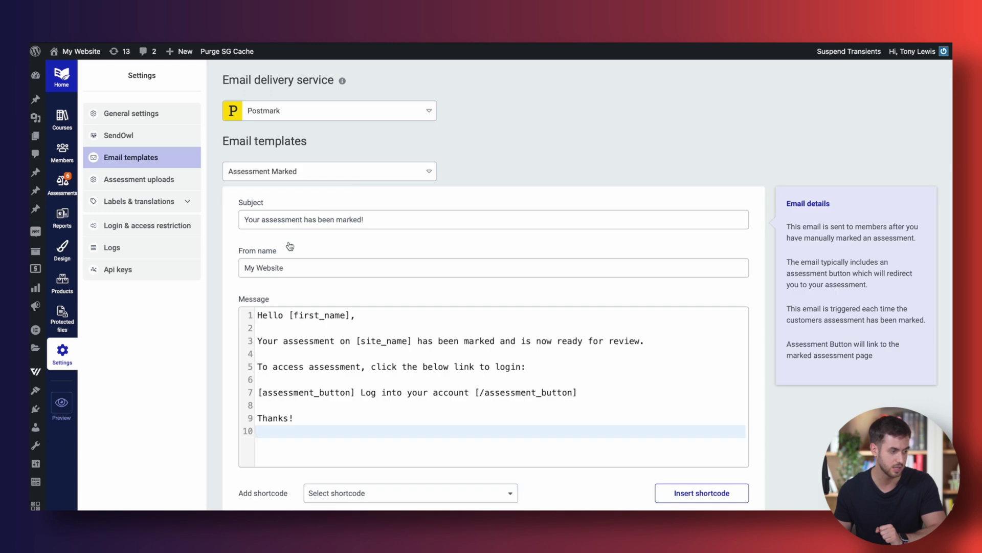
{"action": "scroll", "coordinate": [289, 246], "scroll_direction": "down", "scroll_amount": 1}
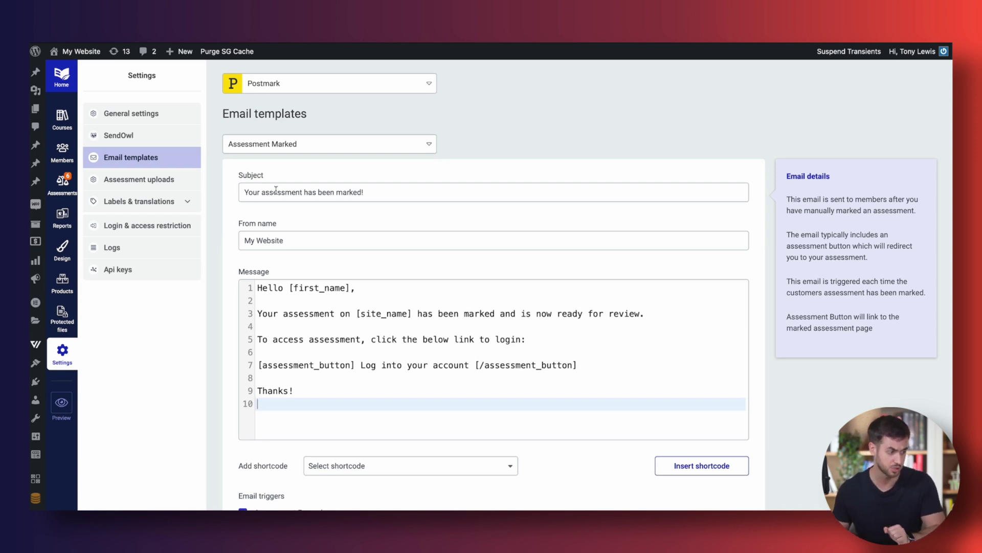
{"action": "scroll", "coordinate": [276, 190], "scroll_direction": "down", "scroll_amount": 1}
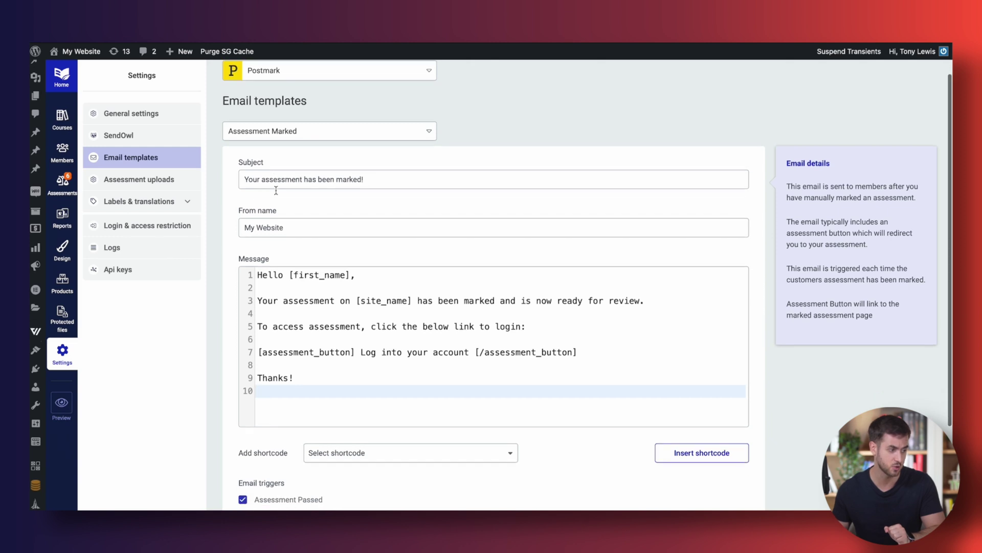
- Change 'marked' to 'graded' in the subject and insert 'yyour' before 'assessment' on line 5
{"action": "double_click", "coordinate": [356, 180]}
{"action": "type", "text": "grad"}
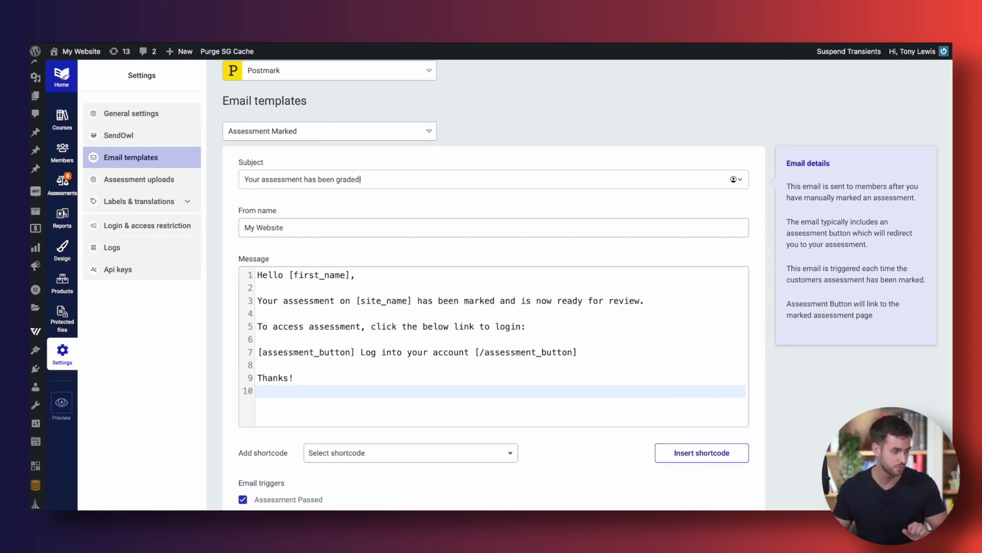
{"action": "scroll", "coordinate": [512, 268], "scroll_direction": "down", "scroll_amount": 2}
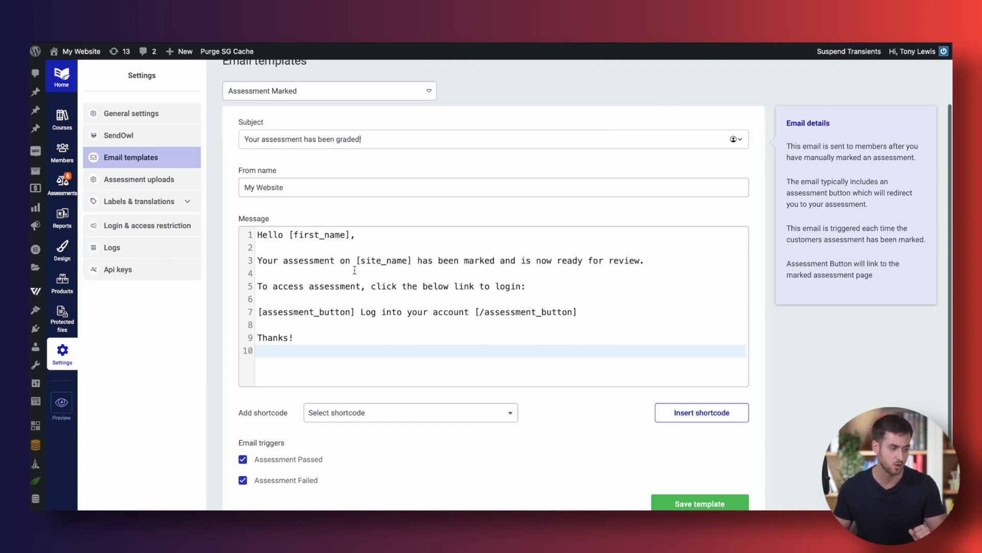
{"action": "left_click", "coordinate": [409, 260]}
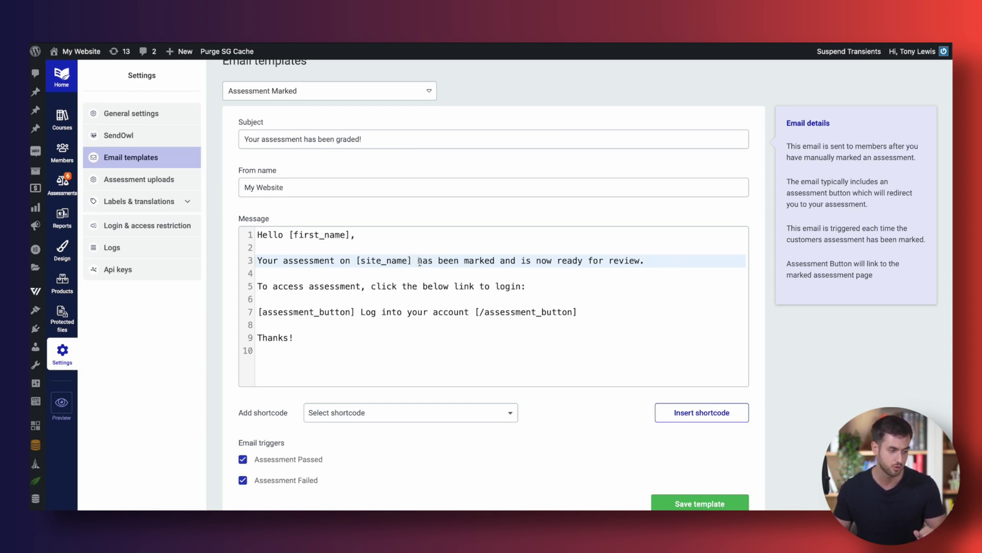
{"action": "left_click", "coordinate": [311, 287]}
{"action": "type", "text": "yyour"}
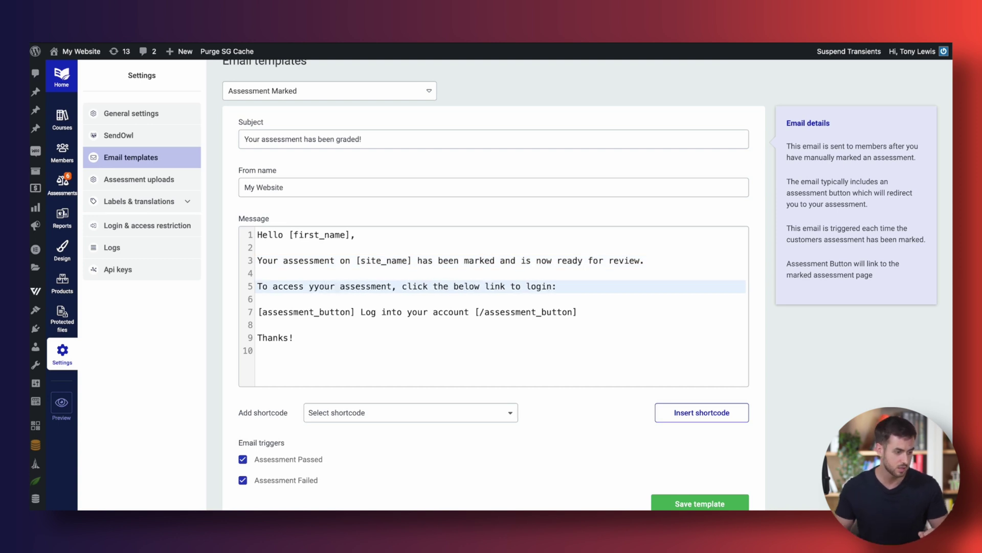
{"action": "double_click", "coordinate": [449, 284]}
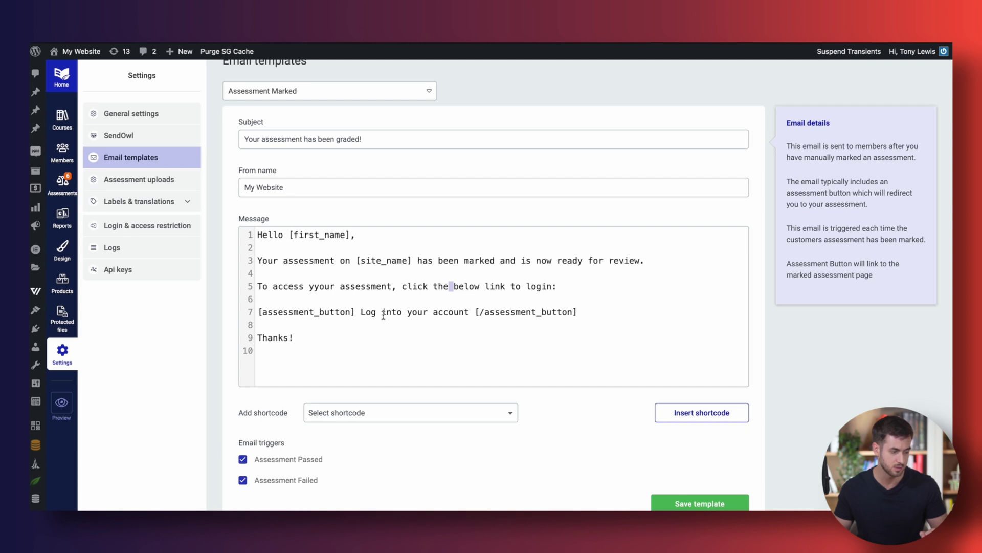
{"action": "scroll", "coordinate": [566, 317], "scroll_direction": "down", "scroll_amount": 2}
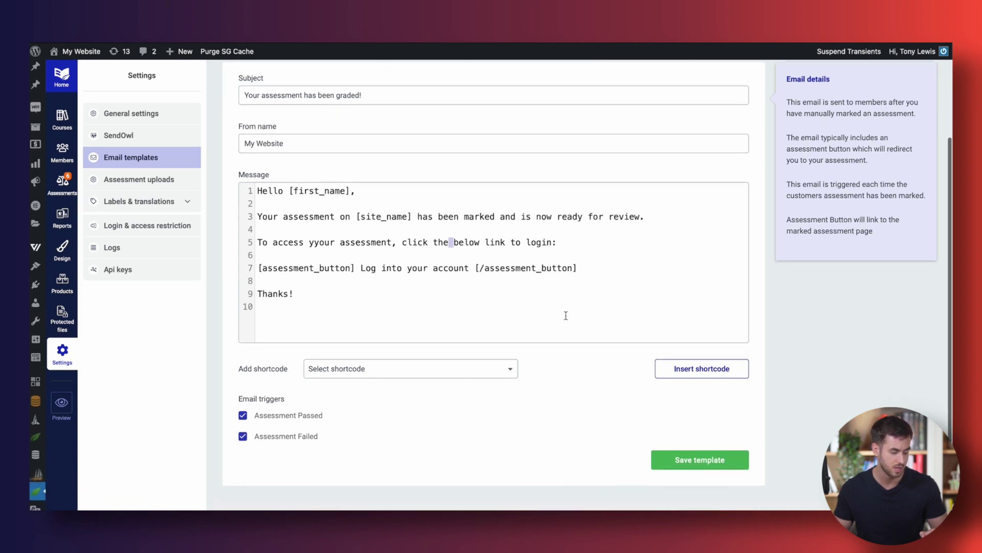
{"action": "scroll", "coordinate": [566, 320], "scroll_direction": "up", "scroll_amount": 2}
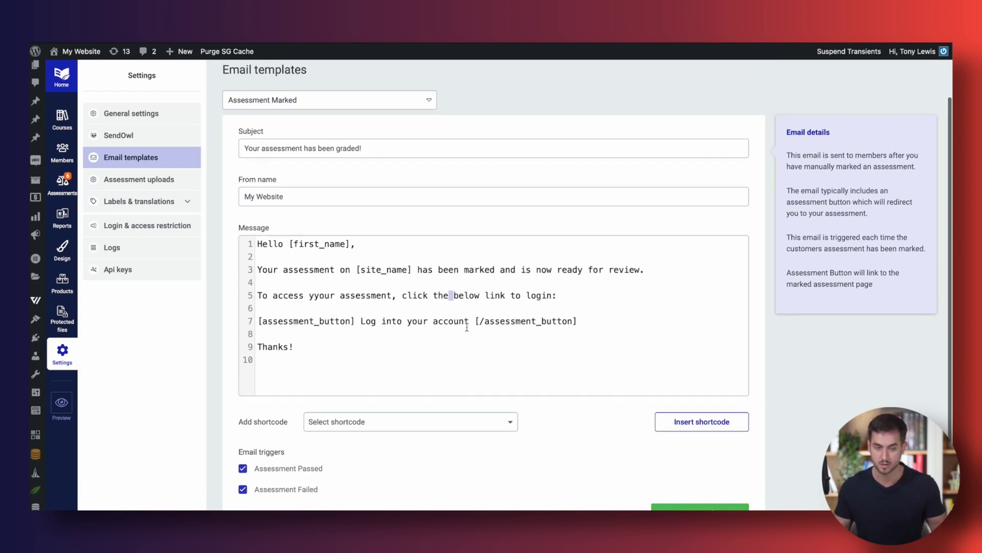